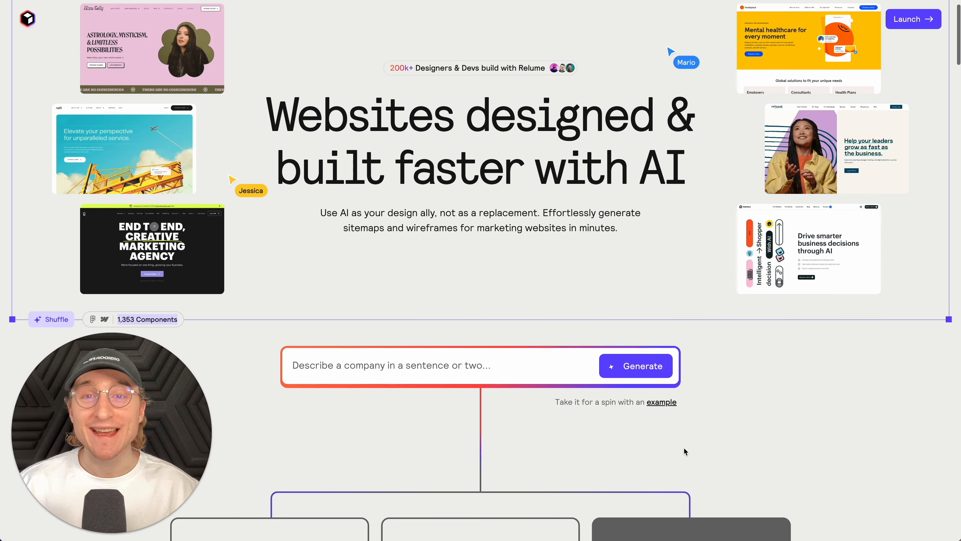
# - Look through the Relume homepage from the company description field to the Description to Sitemap section
pyautogui.scroll(-8, 684, 450)
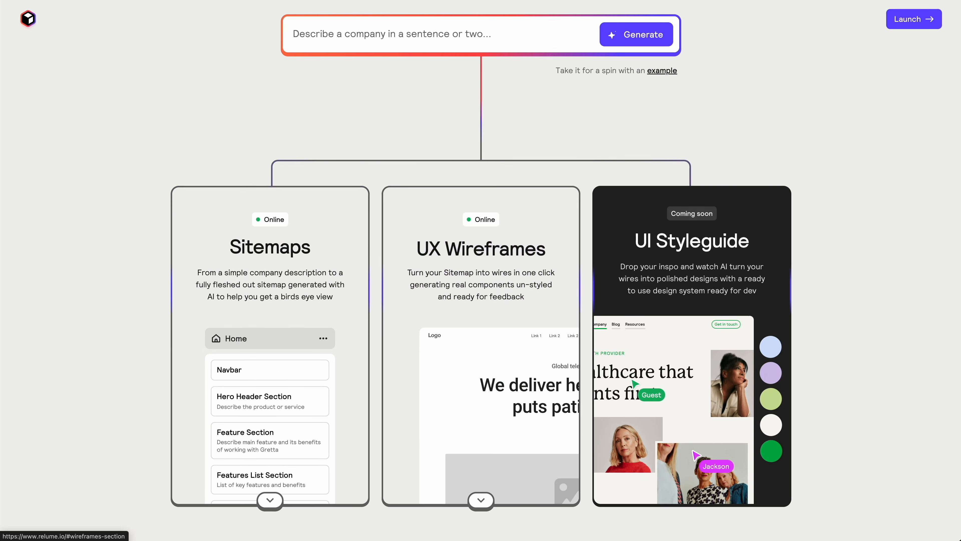
pyautogui.scroll(-7, 633, 380)
pyautogui.scroll(-20, 634, 380)
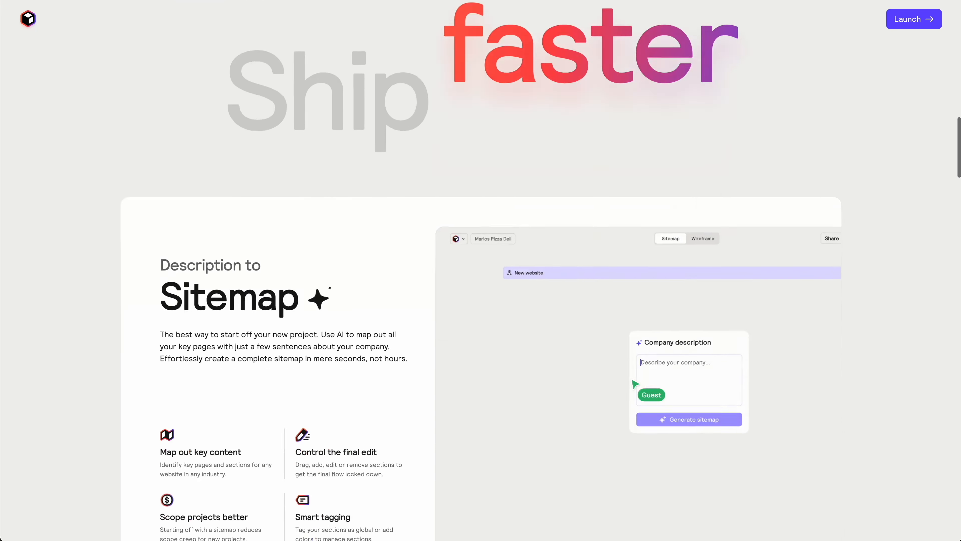
pyautogui.scroll(-15, 525, 273)
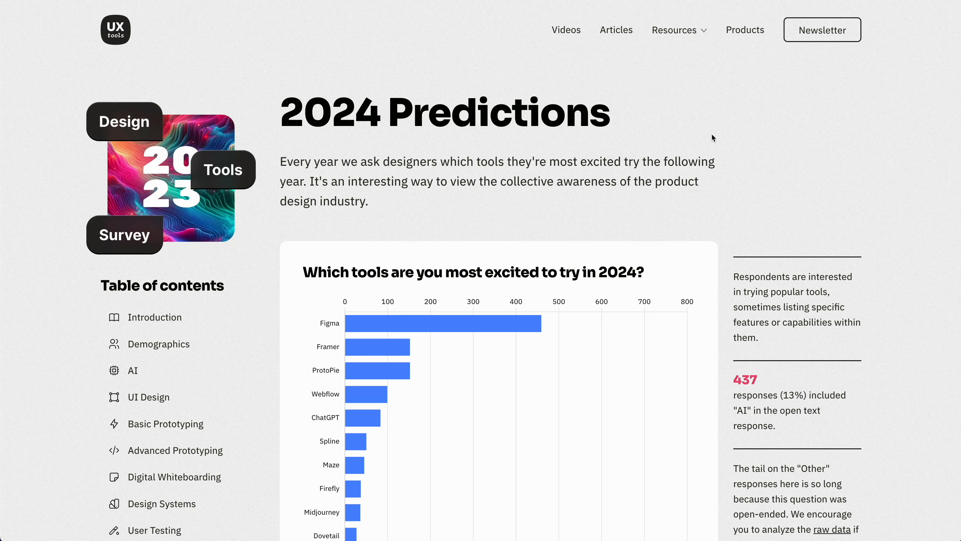
# - Examine the UX Tools 2024 Predictions chart of the tools designers are most excited to try
pyautogui.scroll(-3, 713, 136)
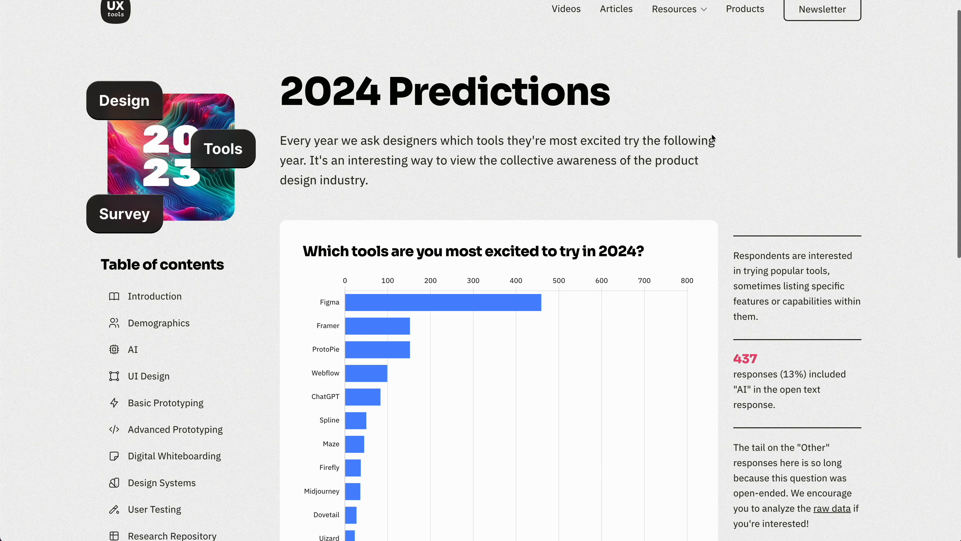
pyautogui.scroll(-1, 712, 137)
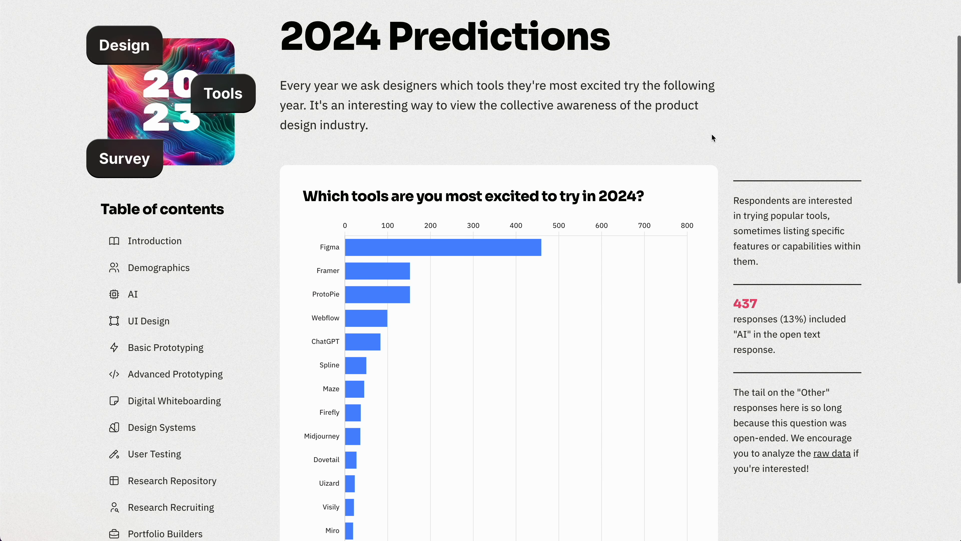
pyautogui.scroll(-5, 711, 136)
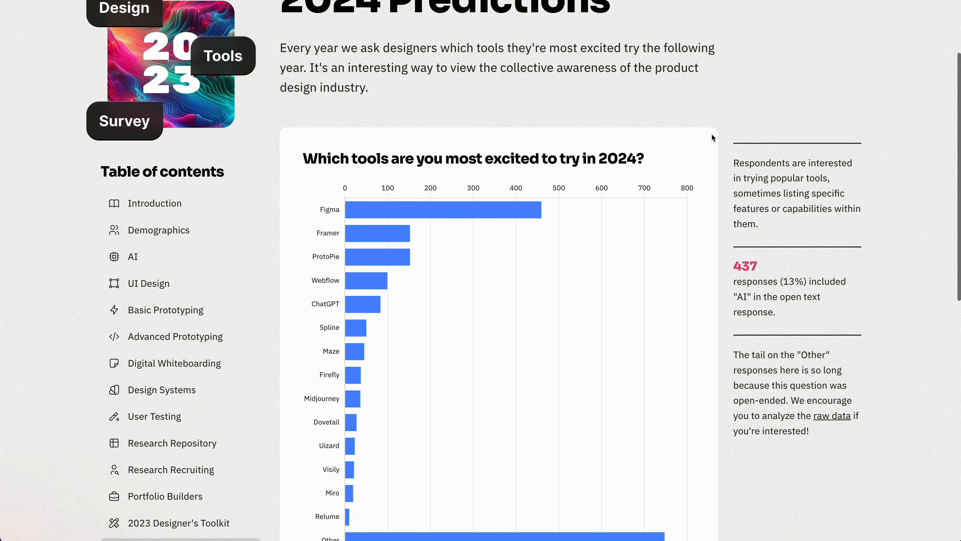
pyautogui.scroll(-2, 712, 134)
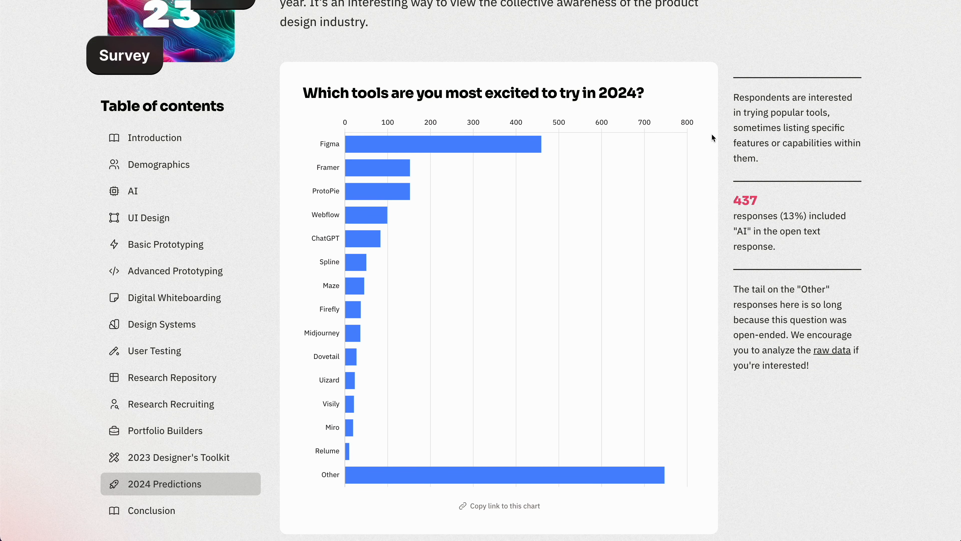
pyautogui.moveTo(348, 456)
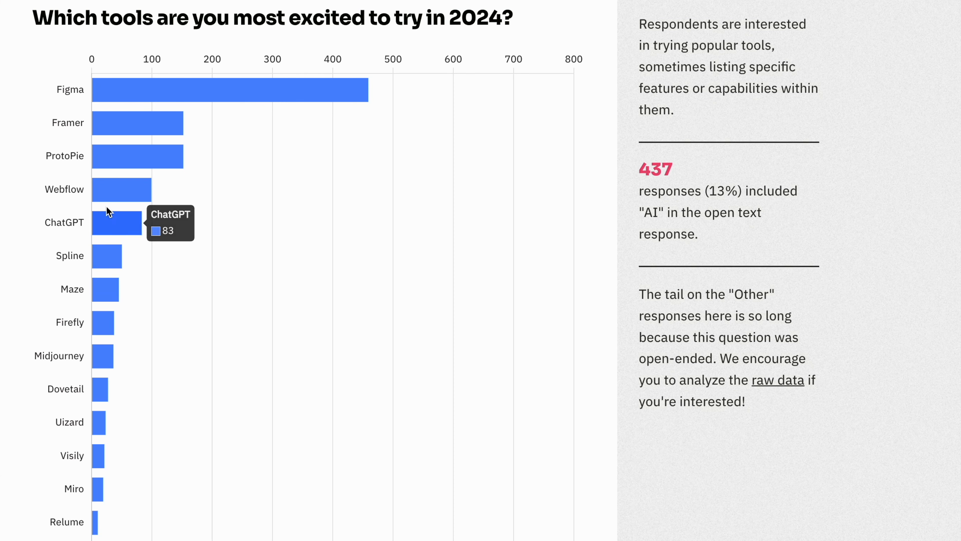
pyautogui.moveTo(129, 93)
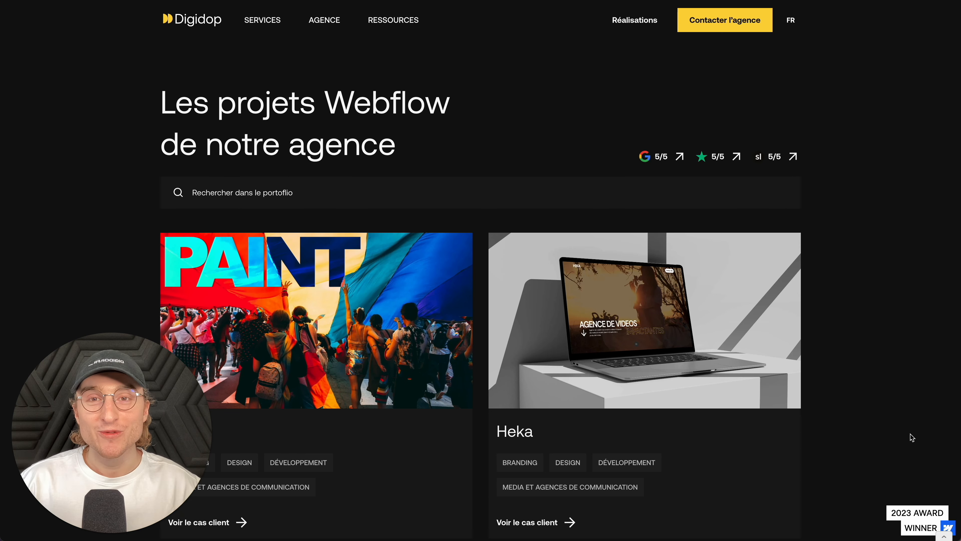
# - Browse the client projects in the Digidop agency's Webflow portfolio
pyautogui.scroll(-5, 910, 435)
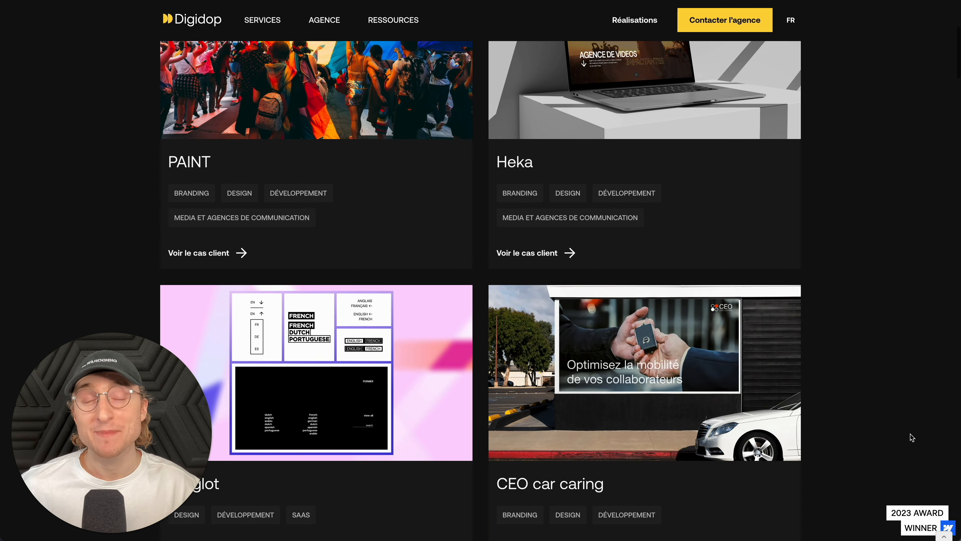
pyautogui.scroll(-6, 910, 434)
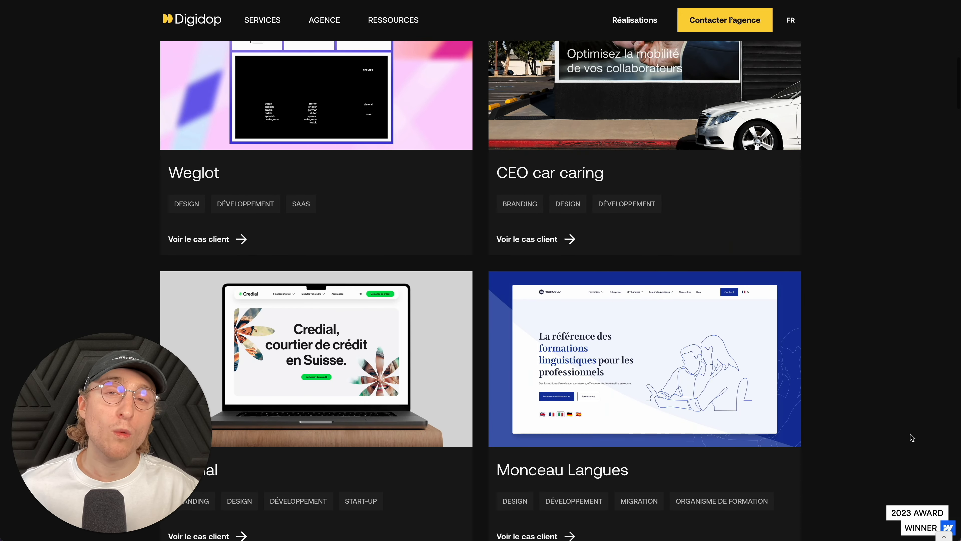
pyautogui.scroll(-6, 911, 434)
pyautogui.scroll(-7, 910, 435)
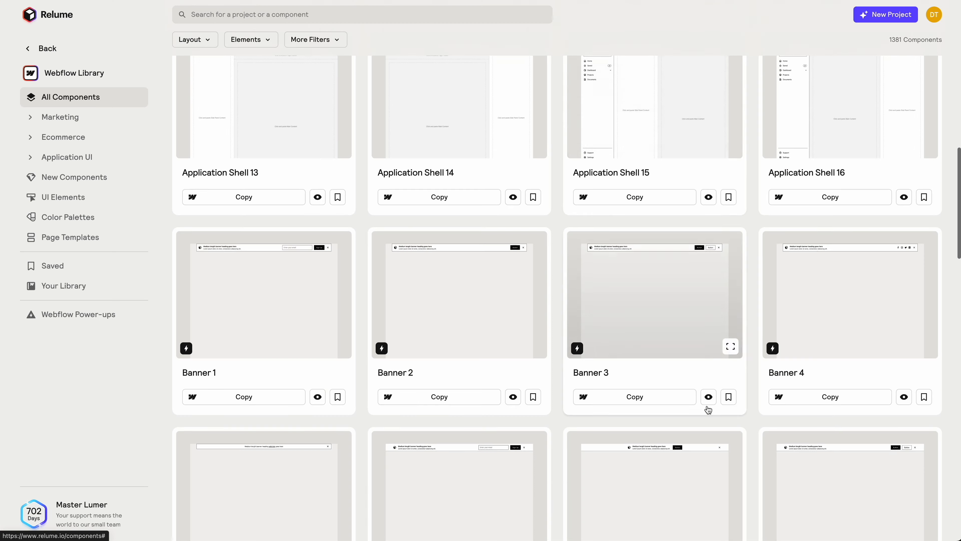
# - Copy a component from Relume's Webflow Library, paste it into the blank Webflow page, and copy the Logo 3 section
pyautogui.scroll(-10, 708, 408)
pyautogui.scroll(-12, 708, 407)
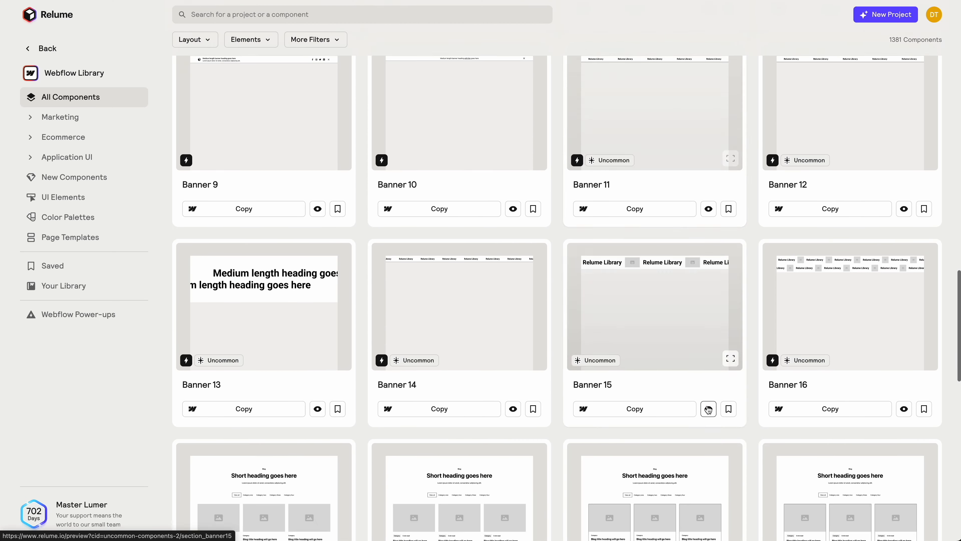
pyautogui.click(257, 333)
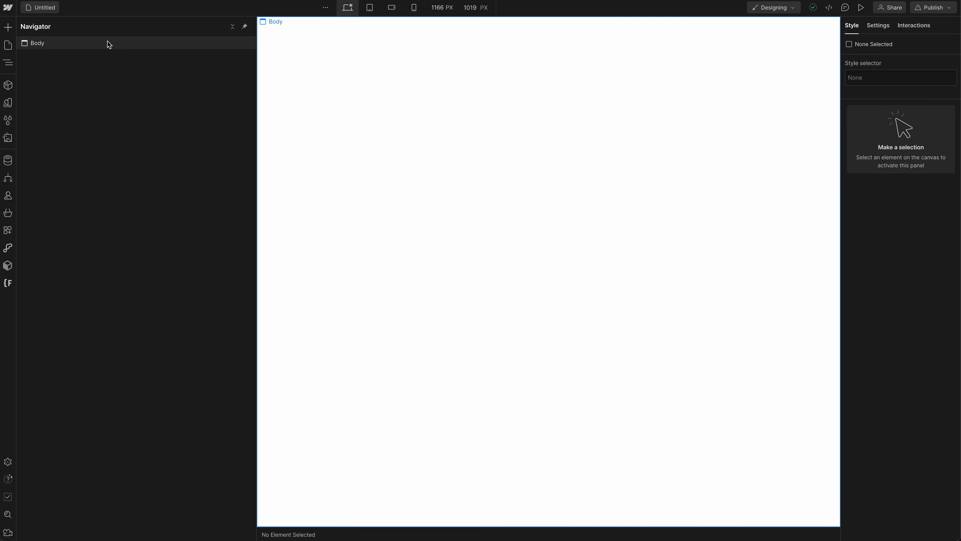
pyautogui.hotkey('ctrl', 'v')
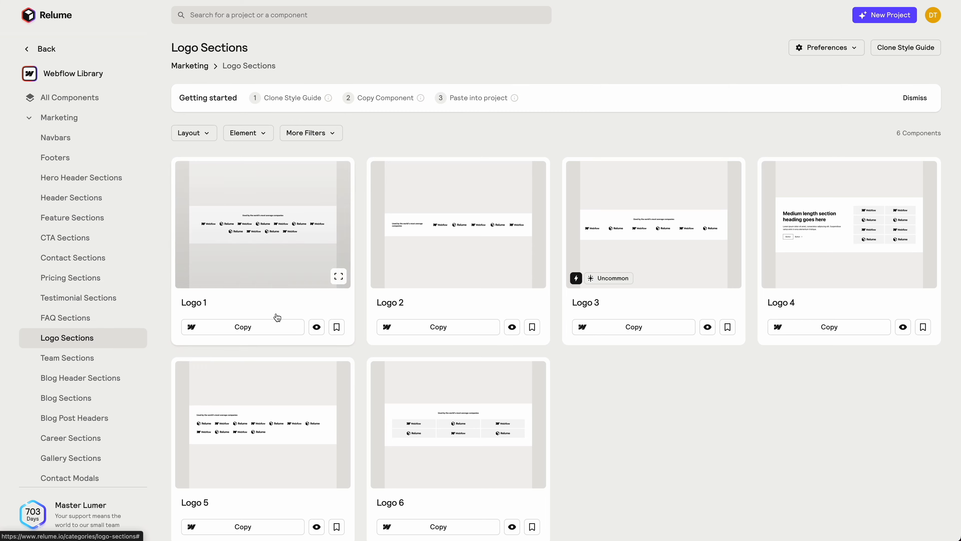
pyautogui.click(614, 332)
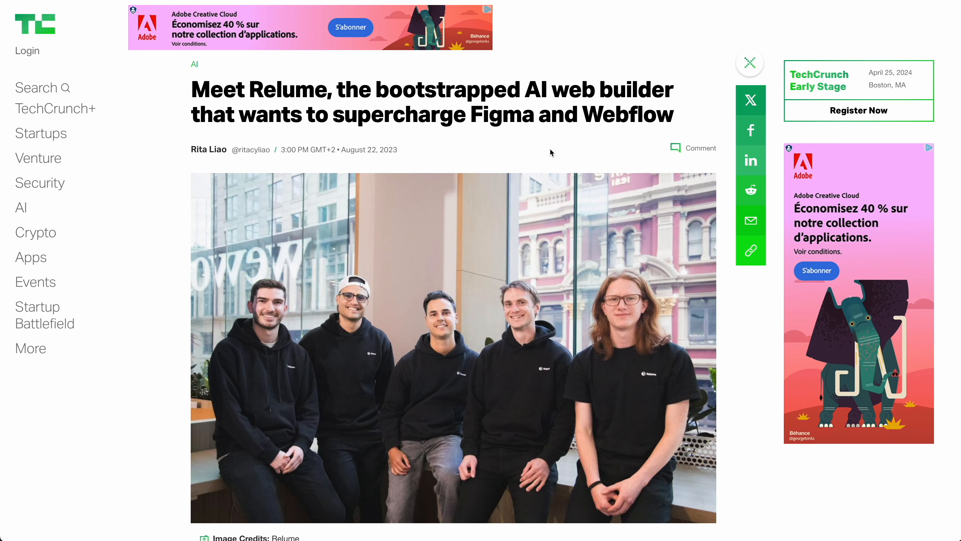
# - Read the TechCrunch article about Relume, down to the part on generating sitemaps and wireframes
pyautogui.scroll(-3, 550, 149)
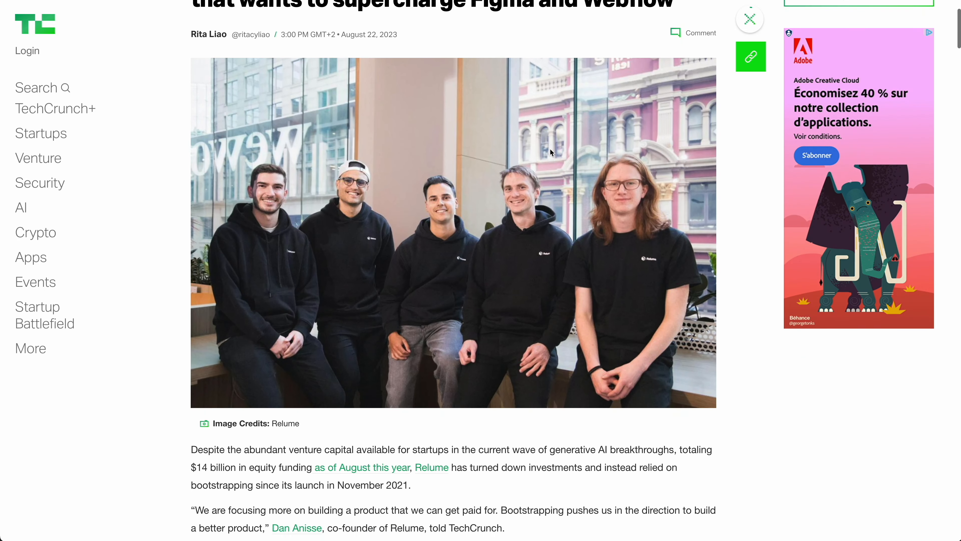
pyautogui.scroll(-1, 550, 148)
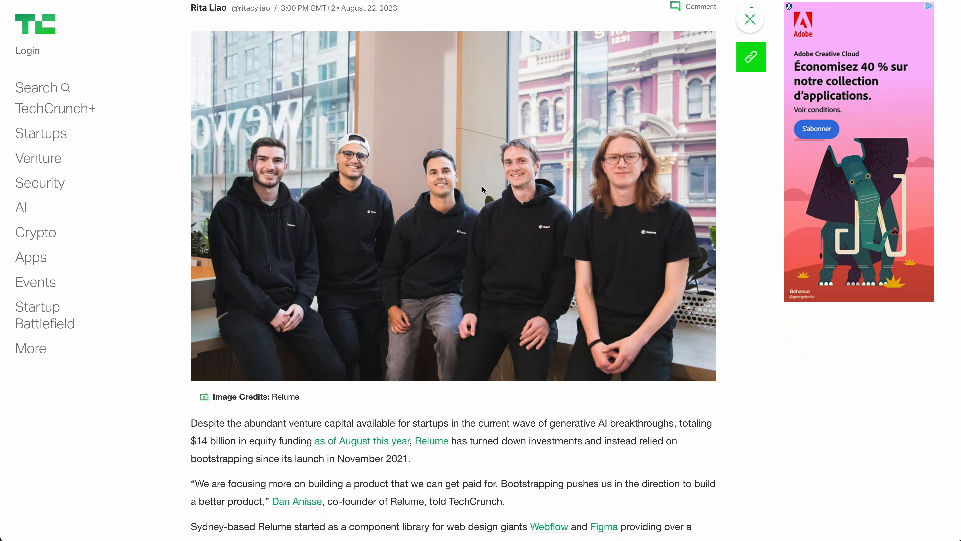
pyautogui.scroll(-6, 481, 404)
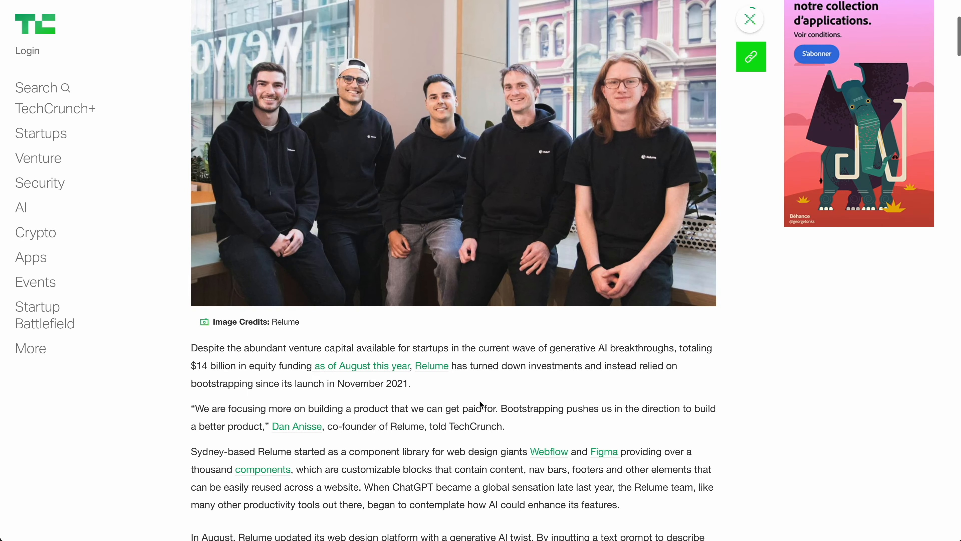
pyautogui.scroll(-8, 480, 401)
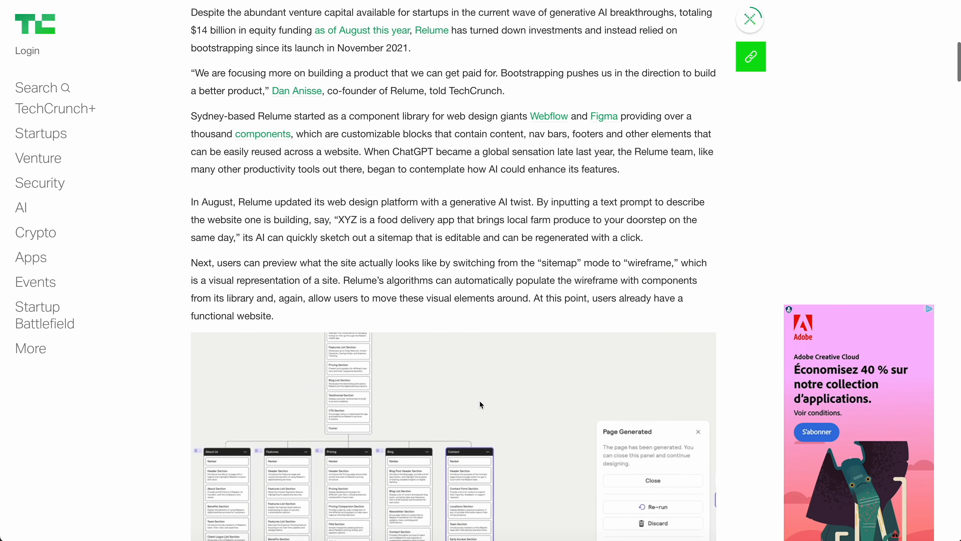
pyautogui.scroll(-9, 480, 401)
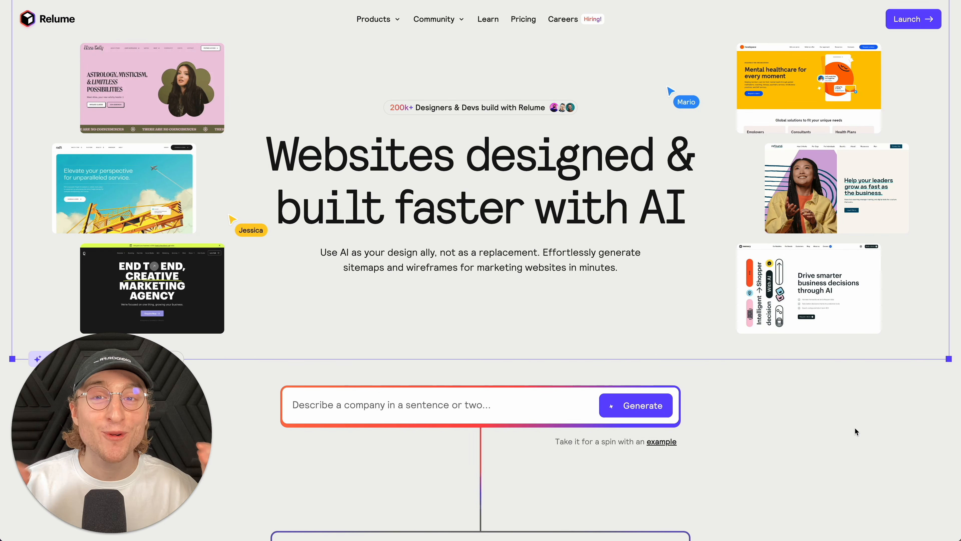
# - Review the Relume homepage's presentation of its description-to-sitemap and sitemap-to-wireframes features
pyautogui.scroll(-10, 413, 107)
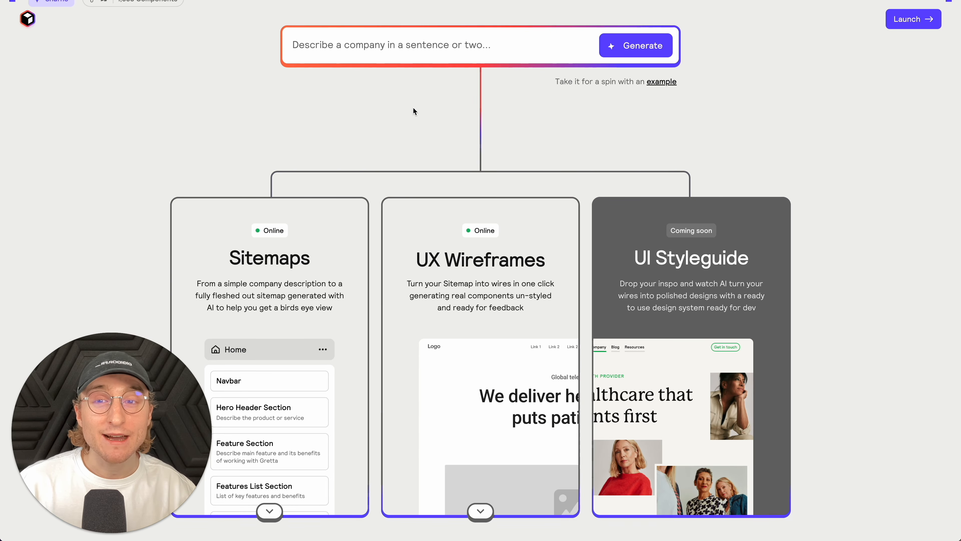
pyautogui.scroll(-10, 407, 103)
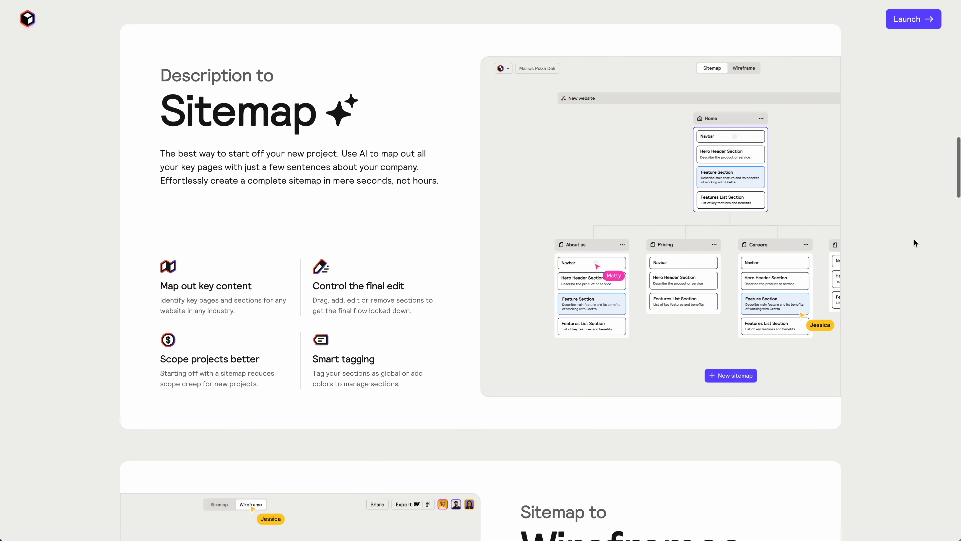
pyautogui.scroll(-10, 914, 239)
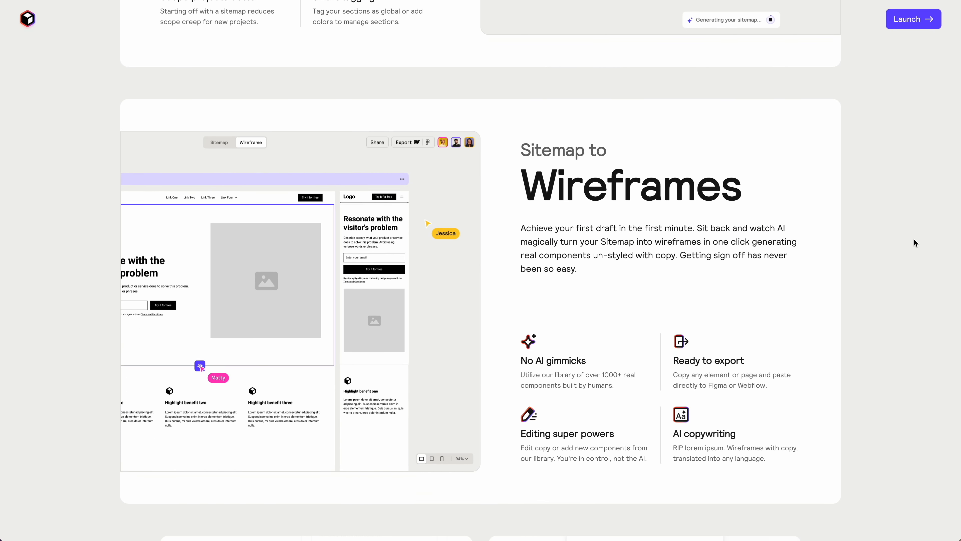
pyautogui.scroll(-10, 914, 239)
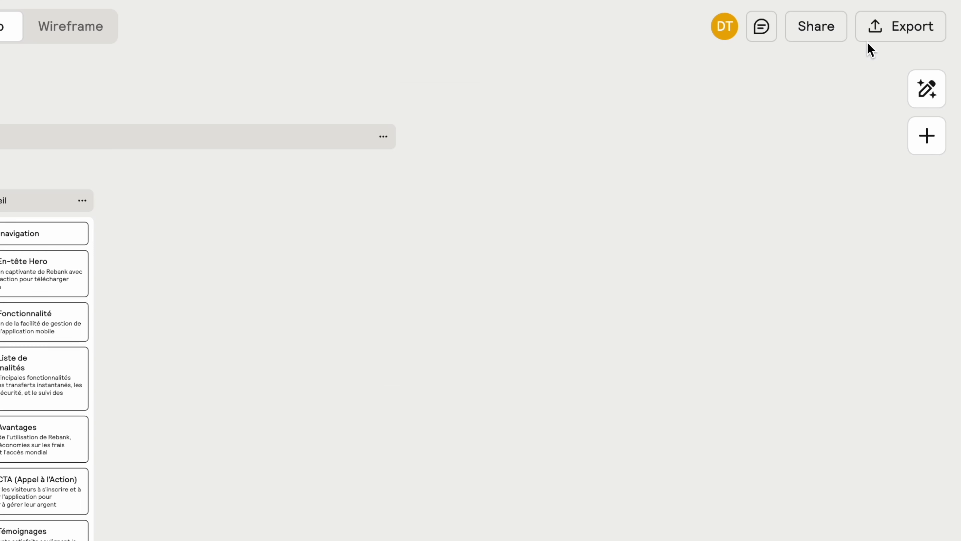
# - Open the export options of the Relume sitemap project and look over the Nike prototype in Figma
pyautogui.click(902, 36)
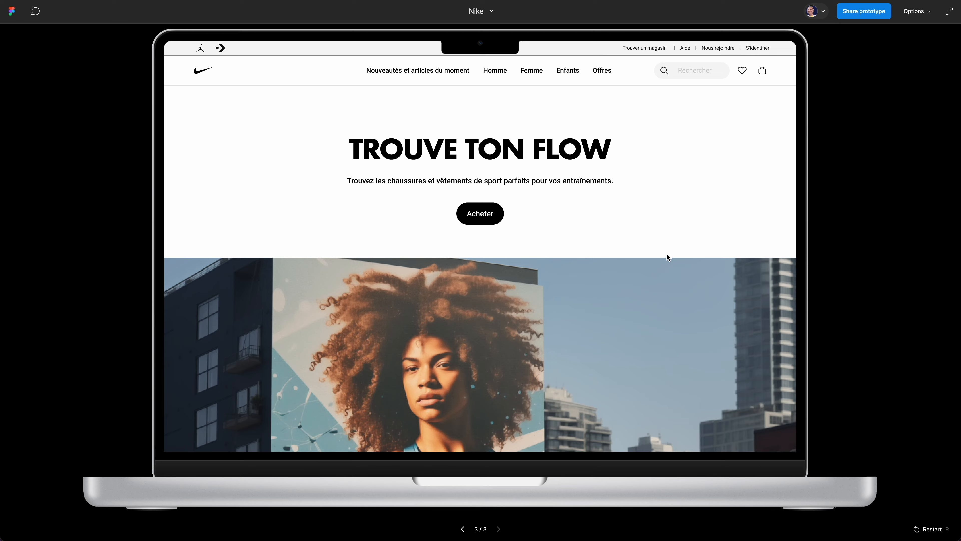
pyautogui.scroll(-5, 663, 257)
pyautogui.scroll(-1, 663, 257)
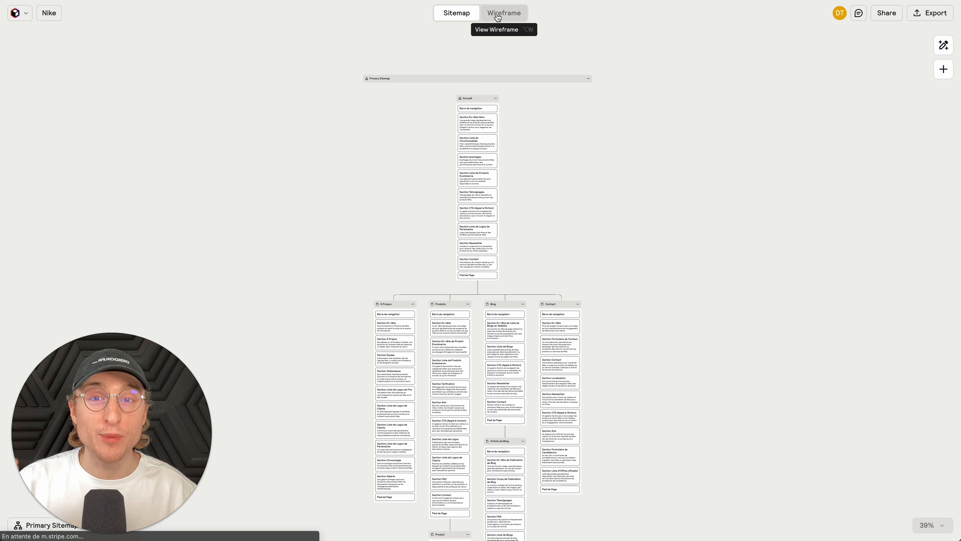
# - Show the Nike project's wireframe in Relume and preview the Webflow header section at the tablet, mobile landscape and mobile portrait breakpoints
pyautogui.click(498, 17)
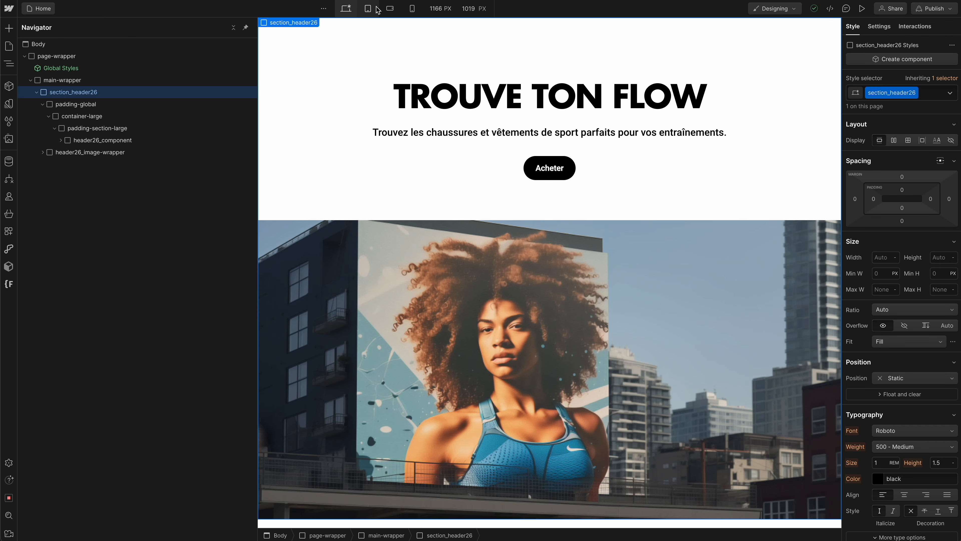
pyautogui.click(376, 8)
pyautogui.click(389, 8)
pyautogui.click(412, 8)
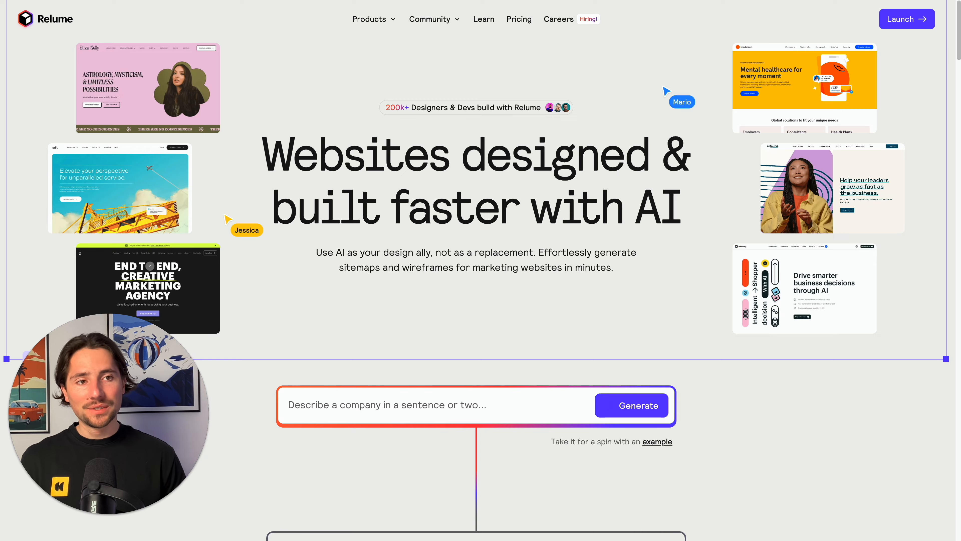
# - Launch the Relume app from its homepage and create a new Site Builder project
pyautogui.click(906, 20)
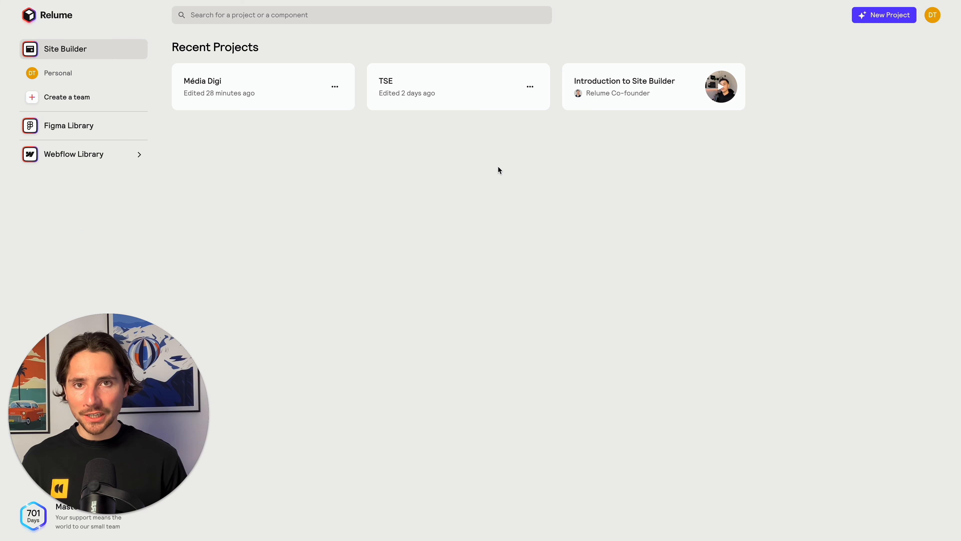
pyautogui.click(885, 17)
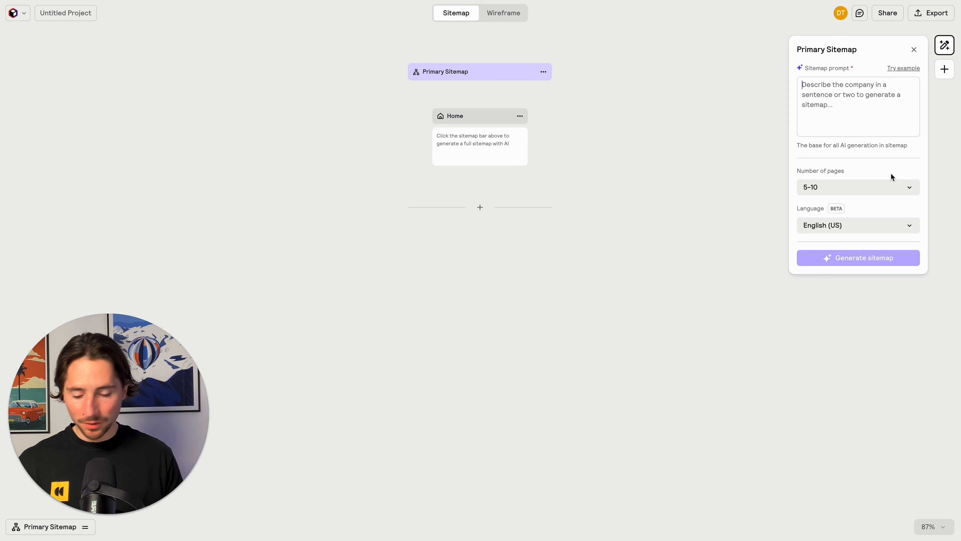
# - Set the sitemap prompt to "Site de l'entreprise Nike, qui vend des chaussures et vêtements de sport." and choose 5-10 pages
pyautogui.hotkey('ctrl', 'v')
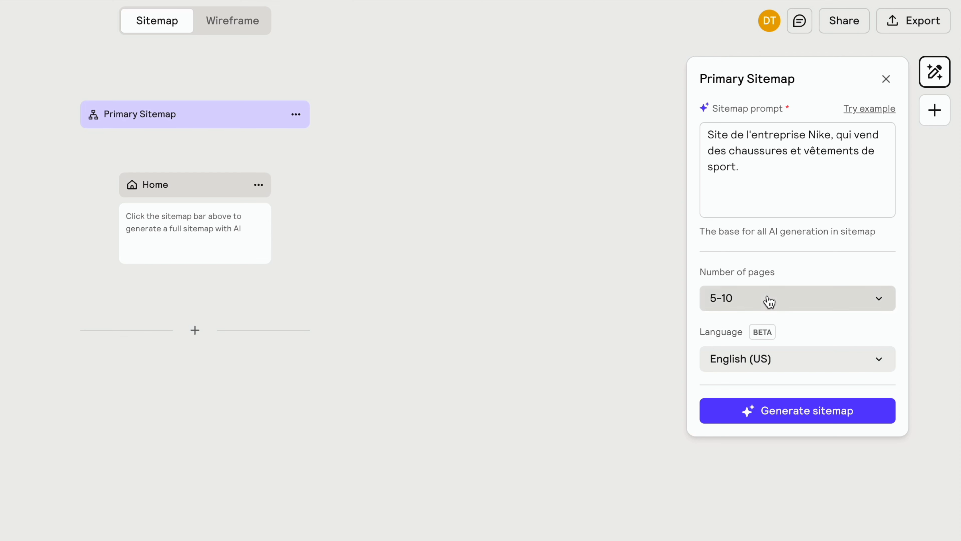
pyautogui.click(785, 299)
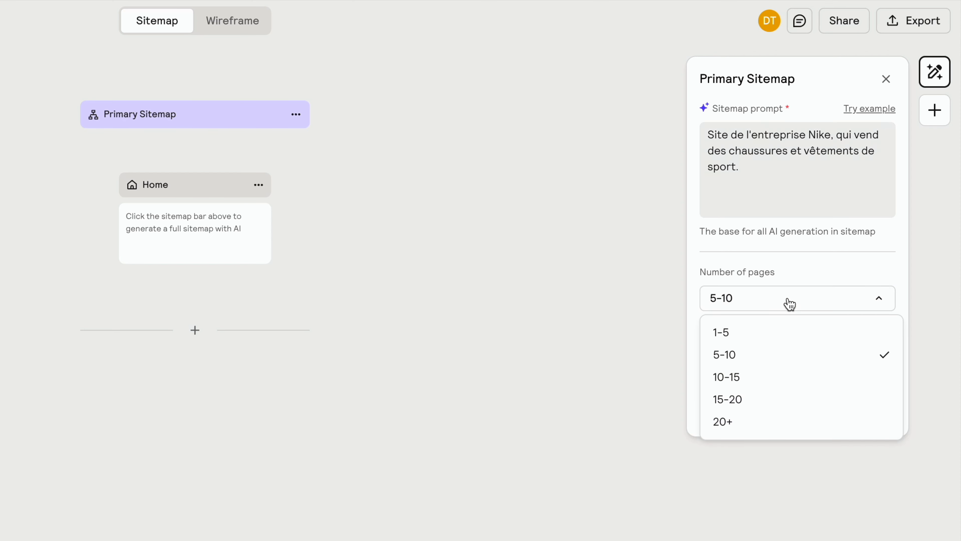
pyautogui.click(745, 355)
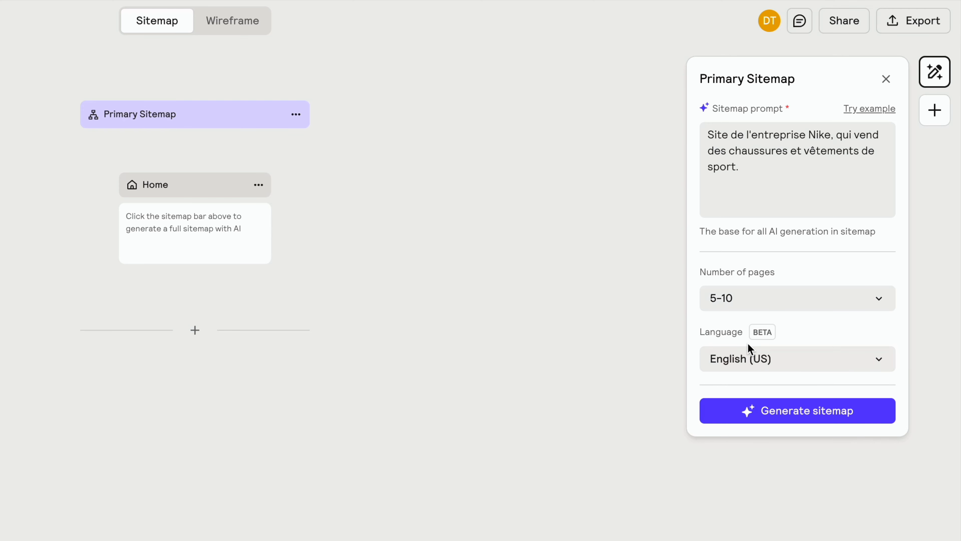
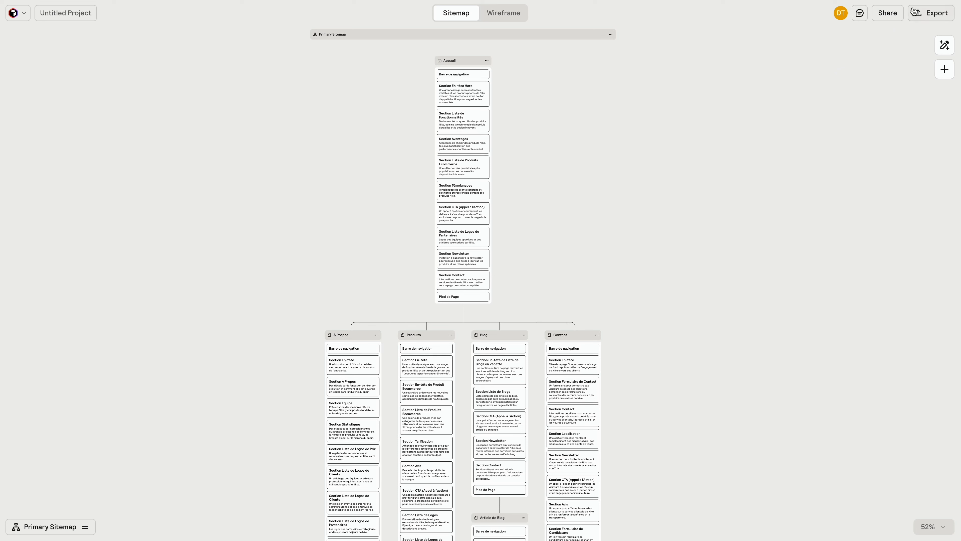
# - Reply "On part sur ça" to the comment suggesting a customer reviews section and show the resolved comments
pyautogui.click(886, 14)
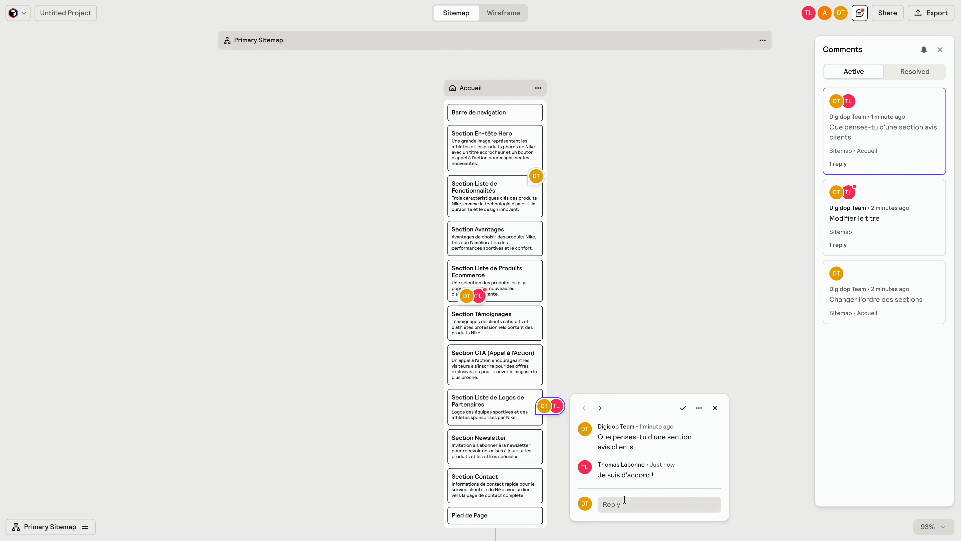
pyautogui.click(613, 504)
pyautogui.write('On part sur ça')
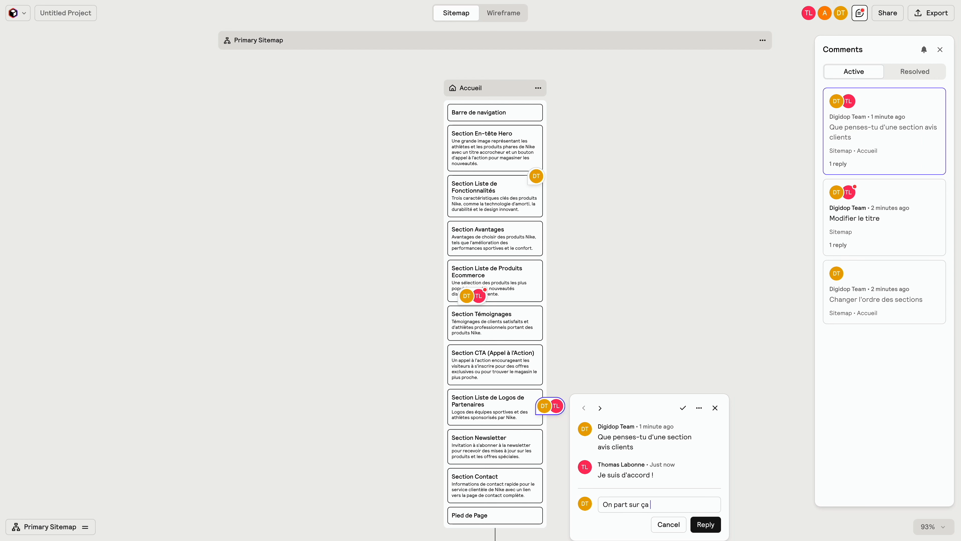
pyautogui.press('Return')
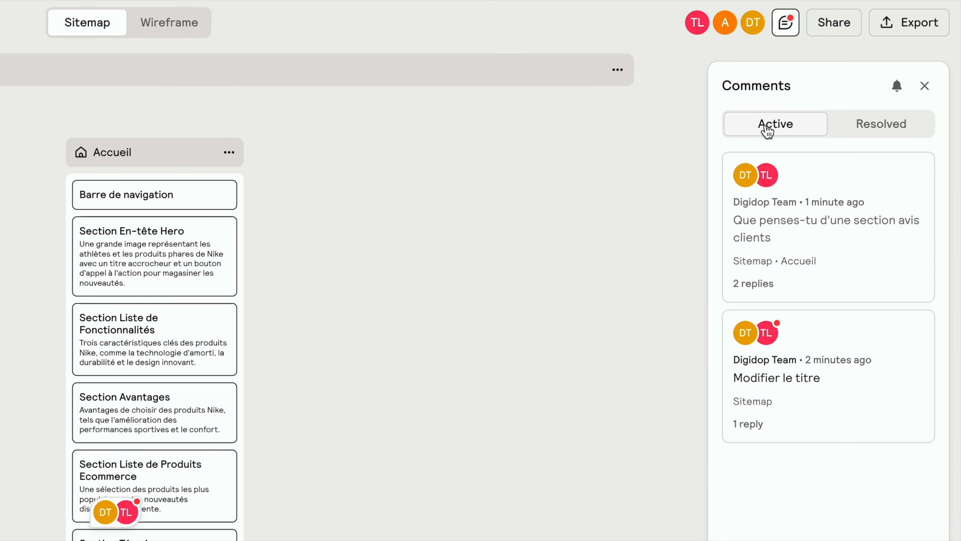
pyautogui.click(882, 131)
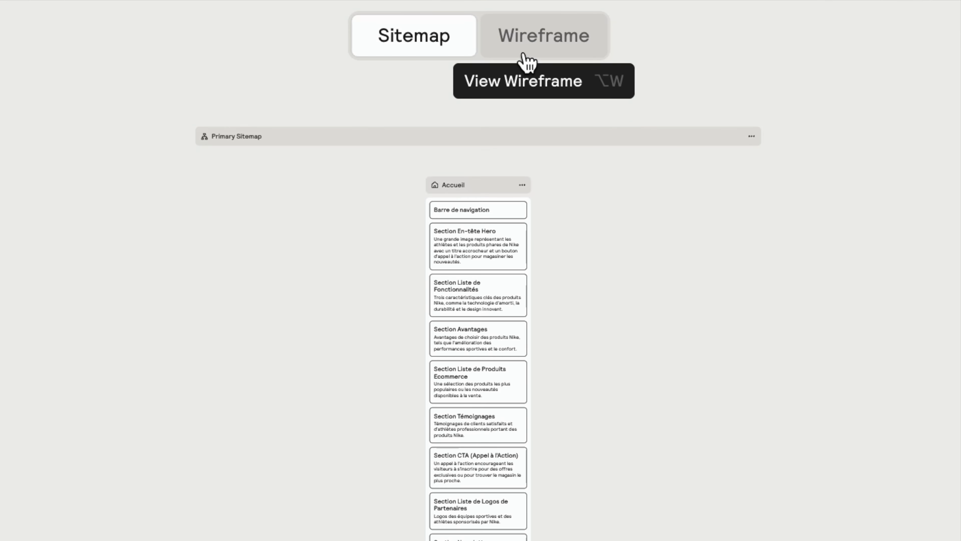
# - Show the project's wireframe and look through the Accueil page's hero, features, performance, products and testimonial sections
pyautogui.click(497, 22)
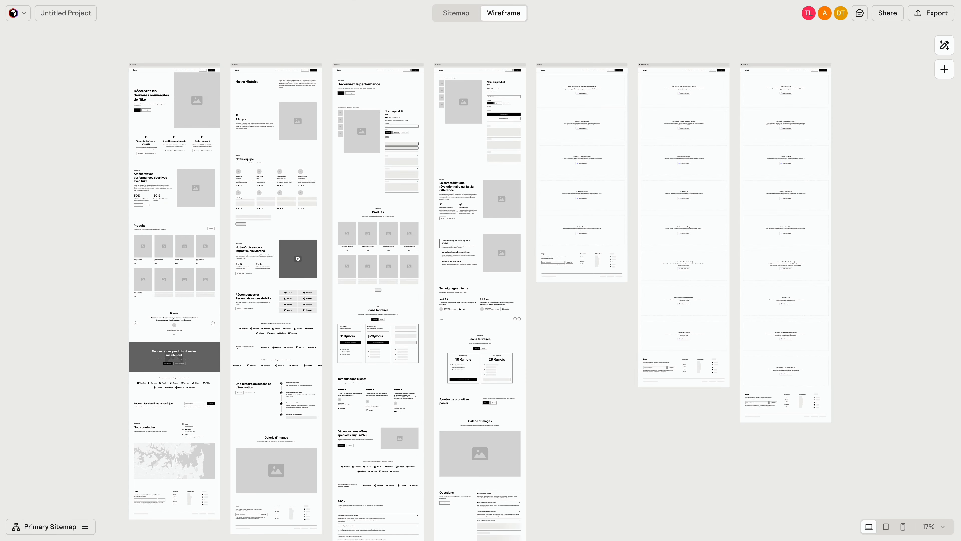
pyautogui.scroll(-3, 717, 139)
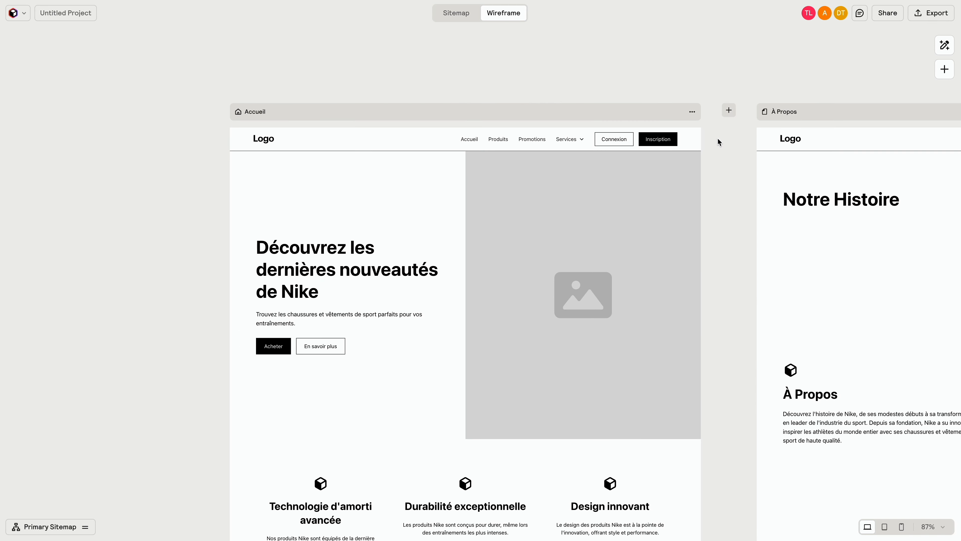
pyautogui.scroll(-8, 718, 139)
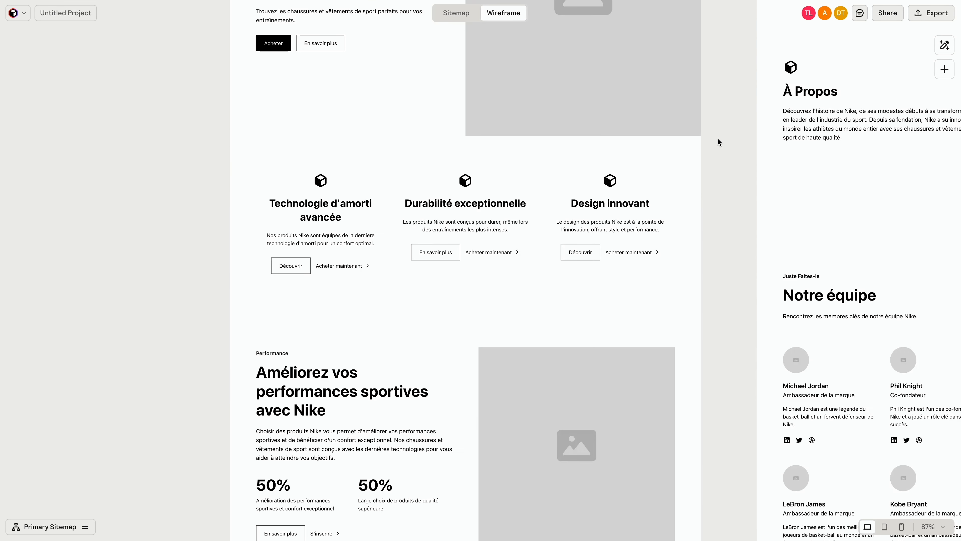
pyautogui.scroll(-7, 718, 138)
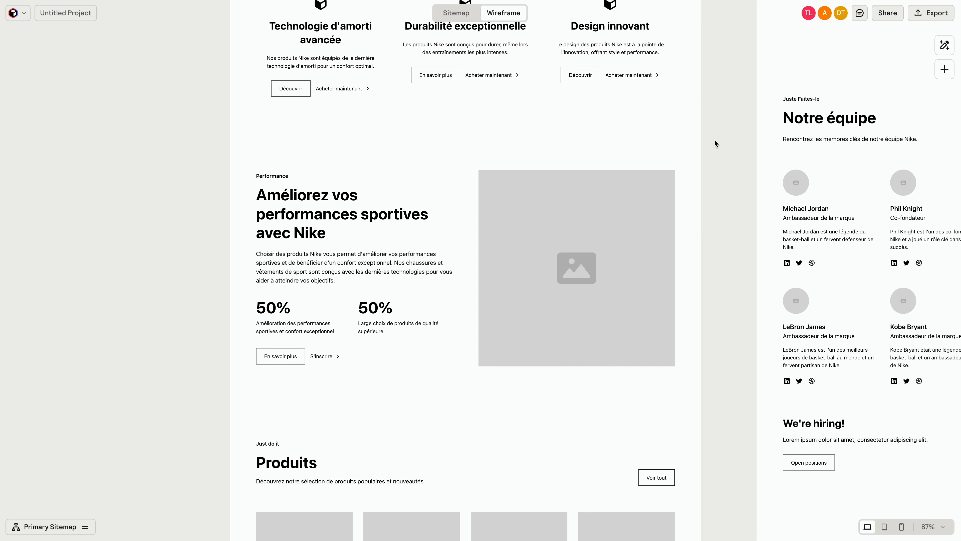
pyautogui.scroll(-6, 714, 138)
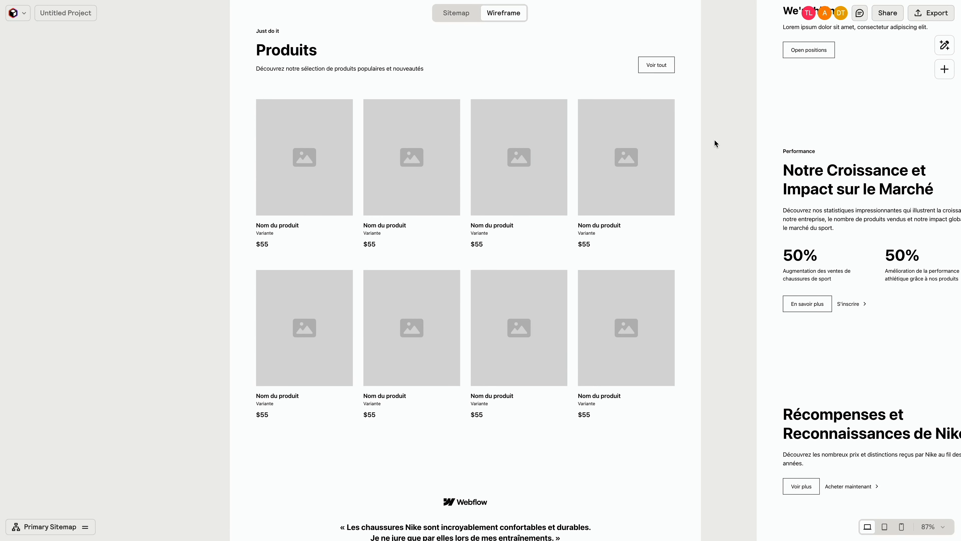
pyautogui.scroll(-8, 715, 140)
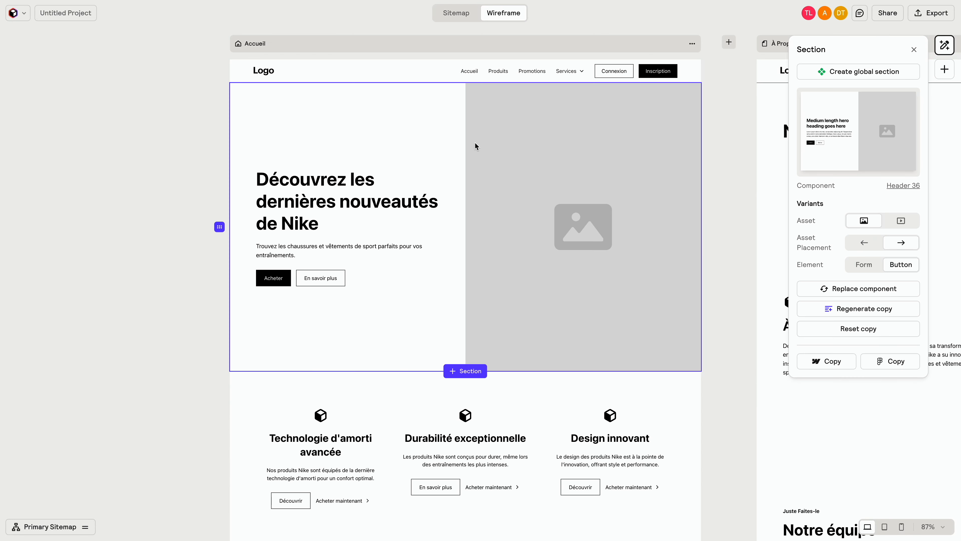
# - Try the video asset with left asset placement on the Accueil page's hero section
pyautogui.click(899, 242)
pyautogui.click(905, 222)
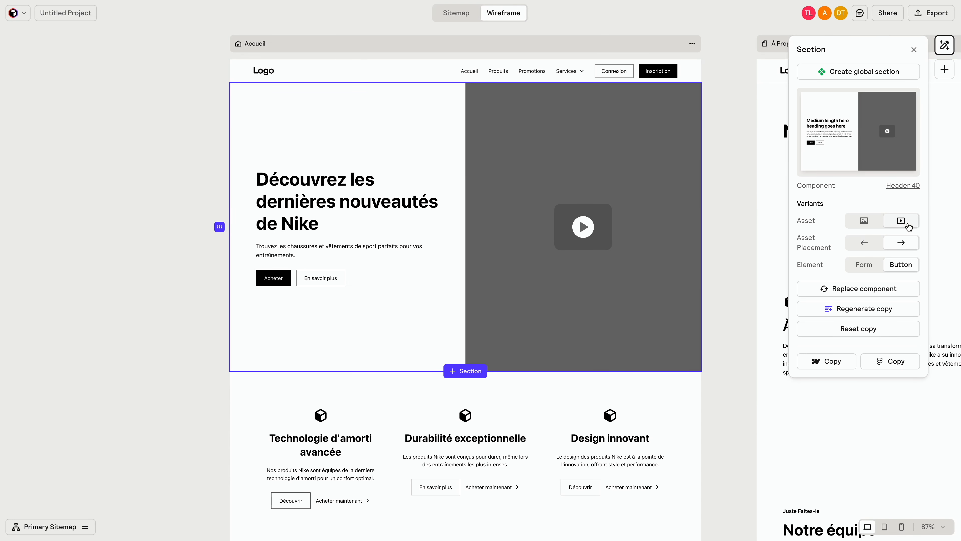
pyautogui.click(864, 242)
pyautogui.click(865, 265)
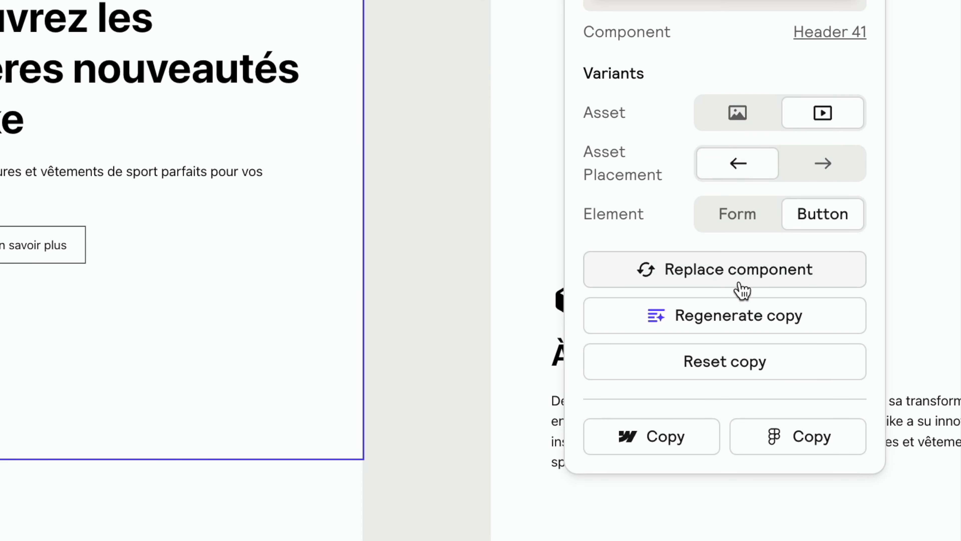
# - Browse replacement components for the hero section and try moving the section below the three-feature section
pyautogui.click(743, 269)
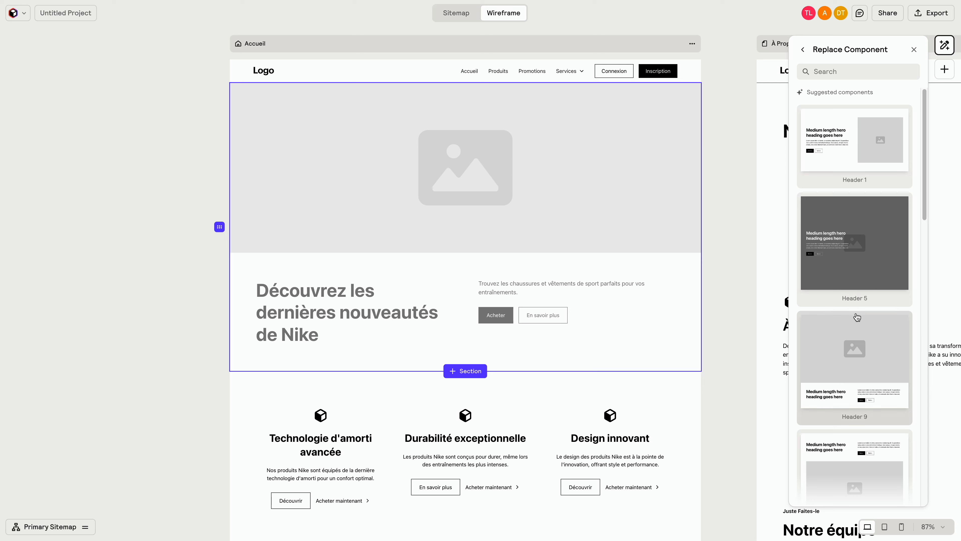
pyautogui.scroll(-3, 851, 314)
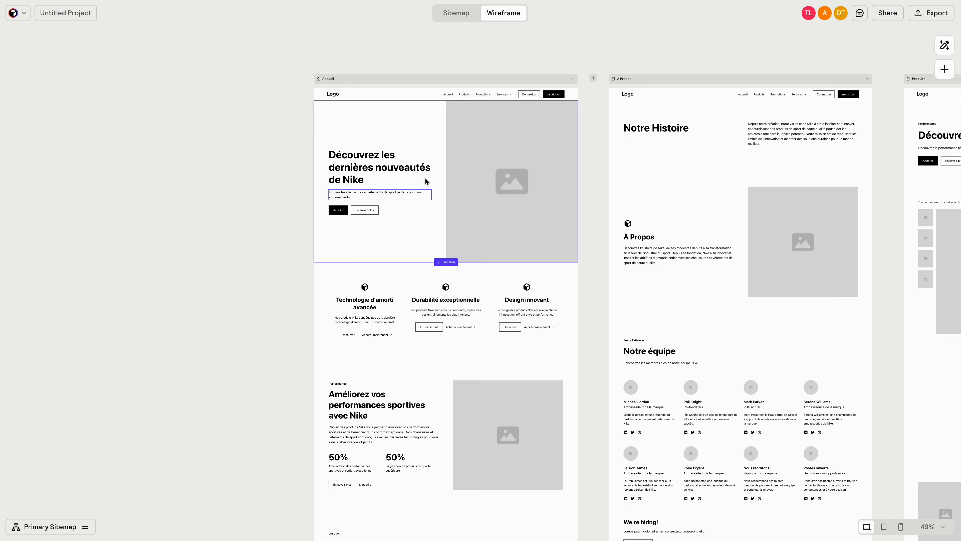
pyautogui.click(411, 129)
pyautogui.moveTo(411, 128); pyautogui.dragTo(405, 314)
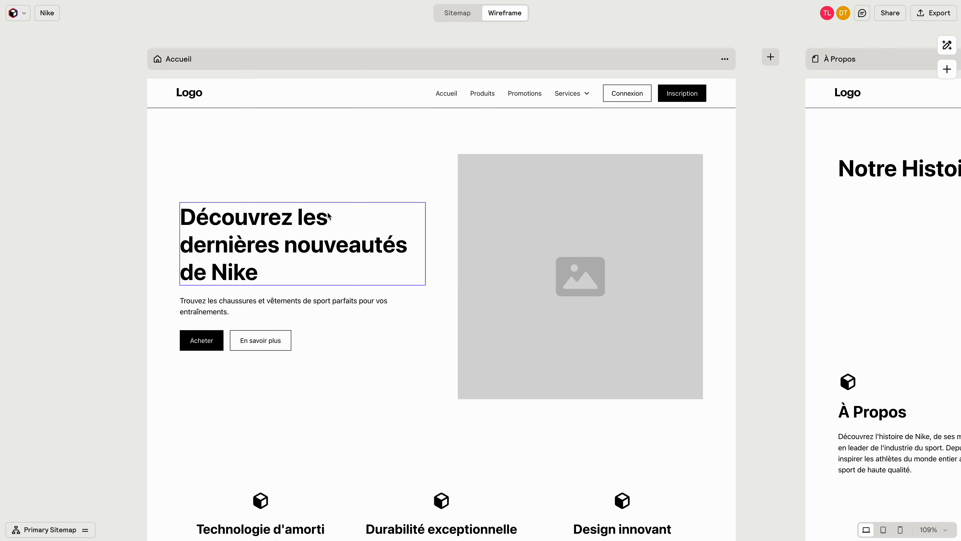
# - Try an AI rewrite of the hero heading in a Professional tone, undo the replacement and re-run the suggestion
pyautogui.click(208, 192)
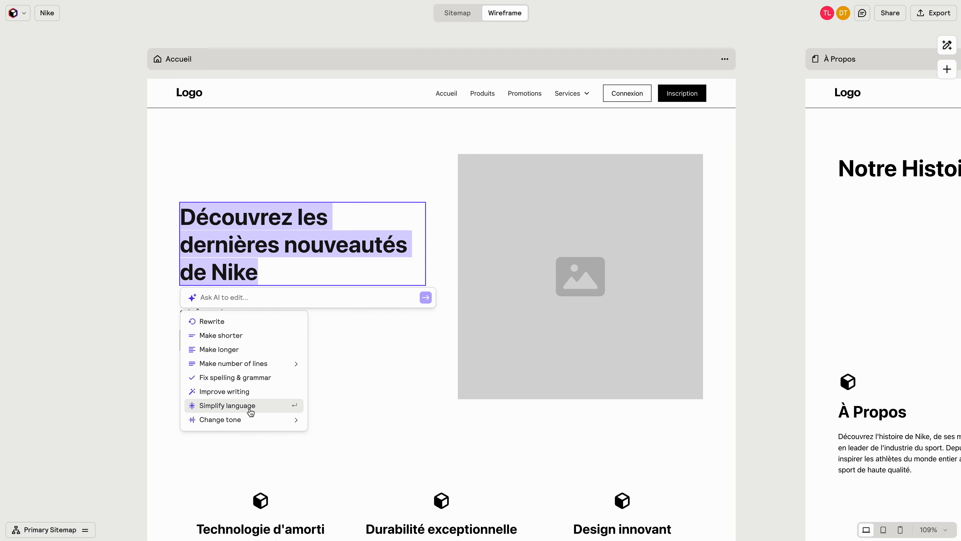
pyautogui.moveTo(251, 420)
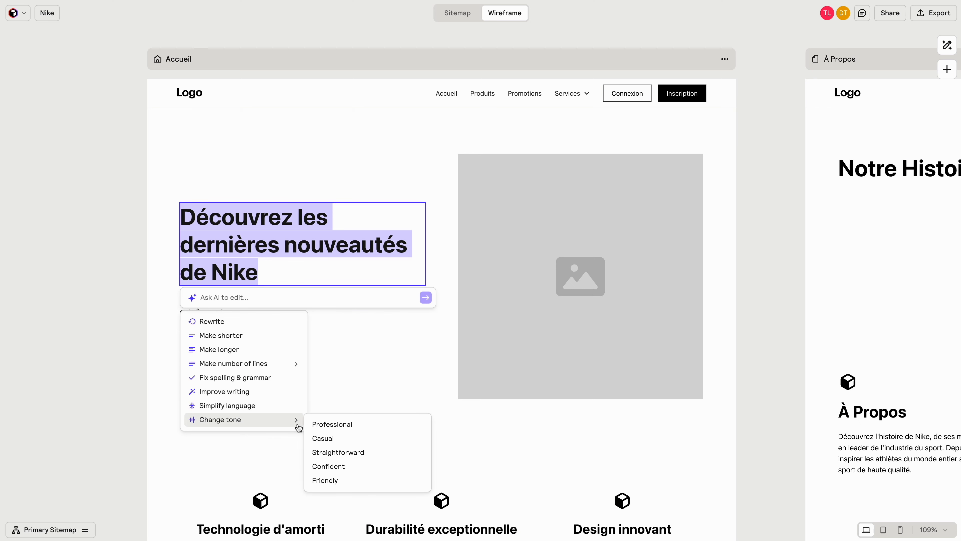
pyautogui.click(333, 424)
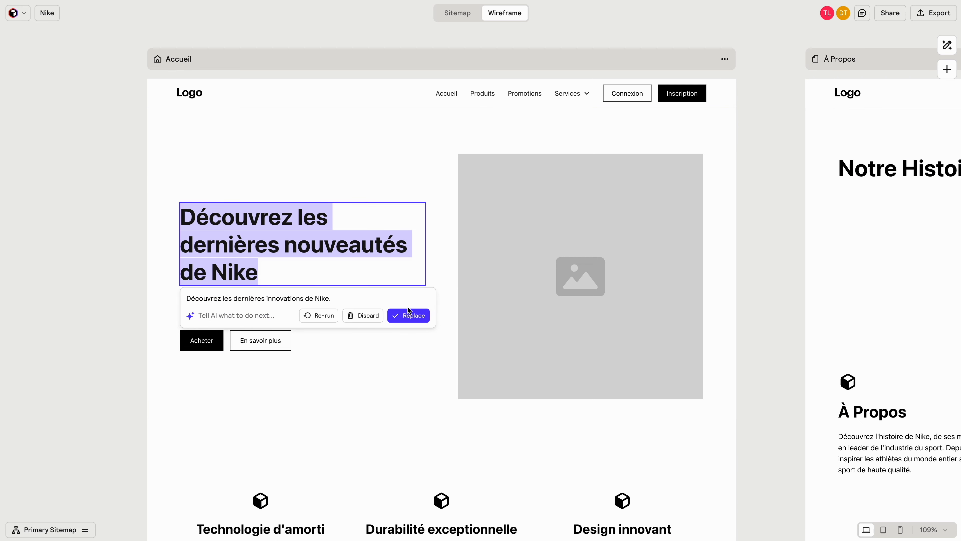
pyautogui.click(409, 315)
pyautogui.hotkey('ctrl', 'z')
pyautogui.click(317, 316)
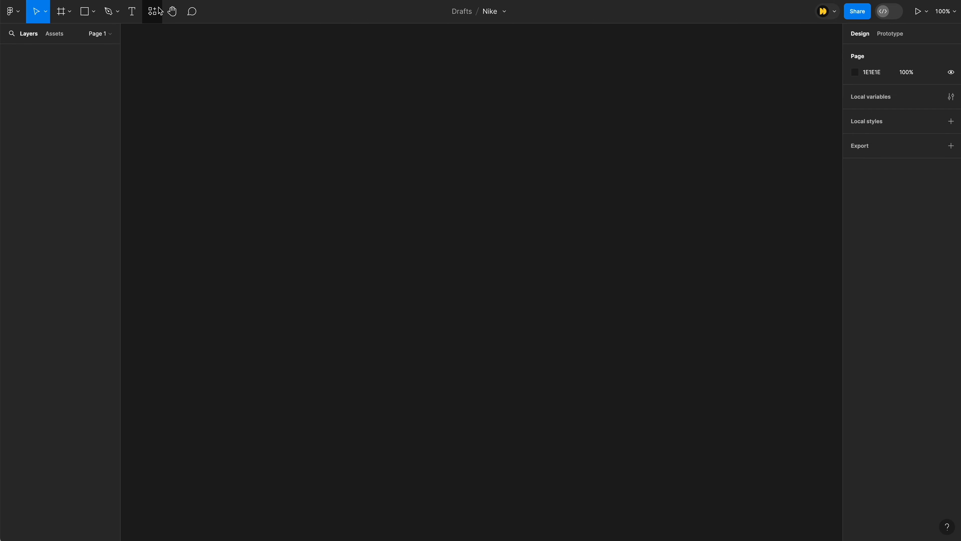
# - Switch to the Nike file in Figma, search the plugins for "Relume" and run the Relume plugin
pyautogui.click(160, 10)
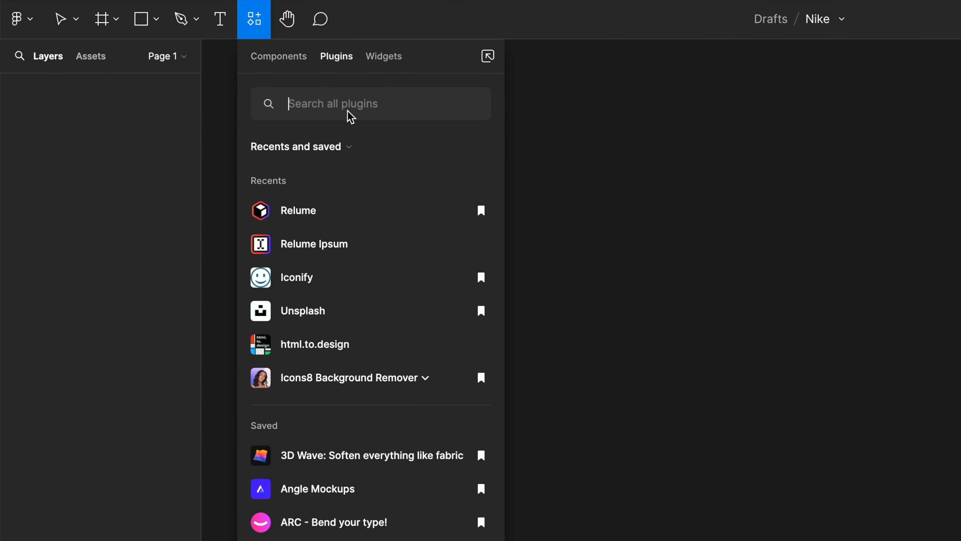
pyautogui.write('Relume')
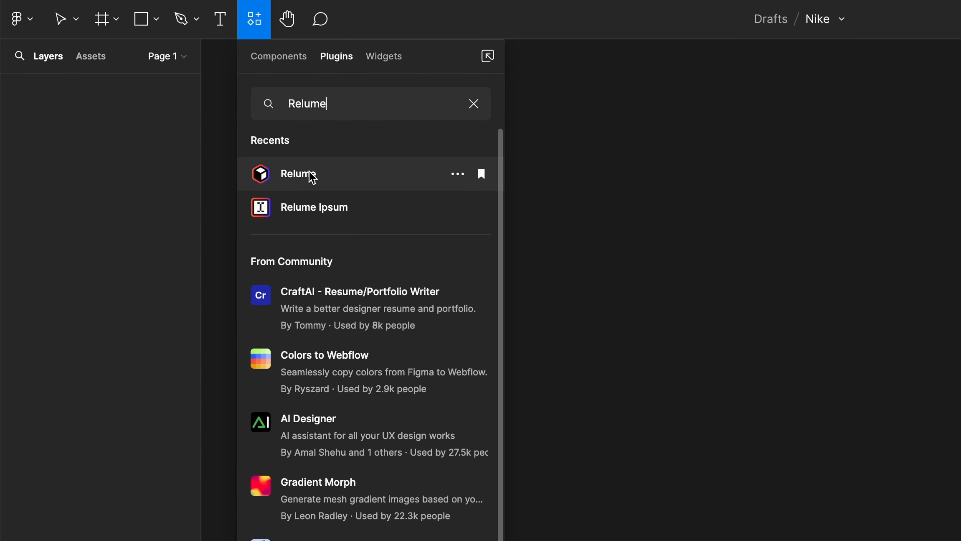
pyautogui.click(309, 172)
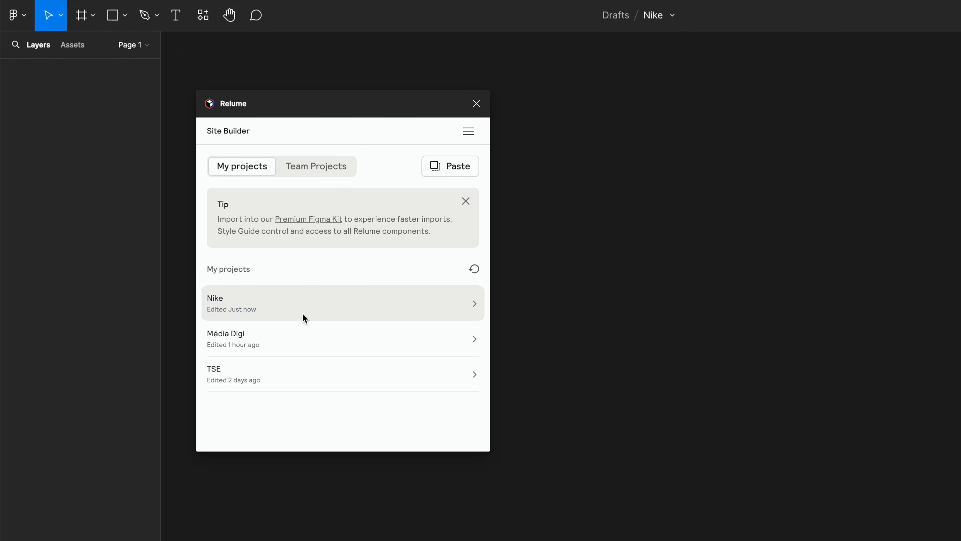
# - Import the Nike project's Primary Sitemap and its wireframe into the Figma file with the Relume plugin
pyautogui.click(472, 306)
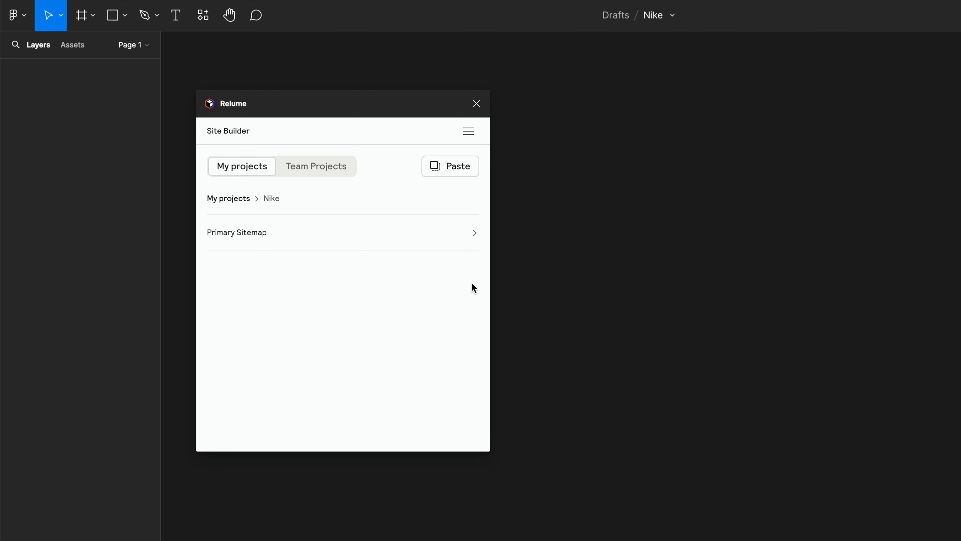
pyautogui.click(468, 242)
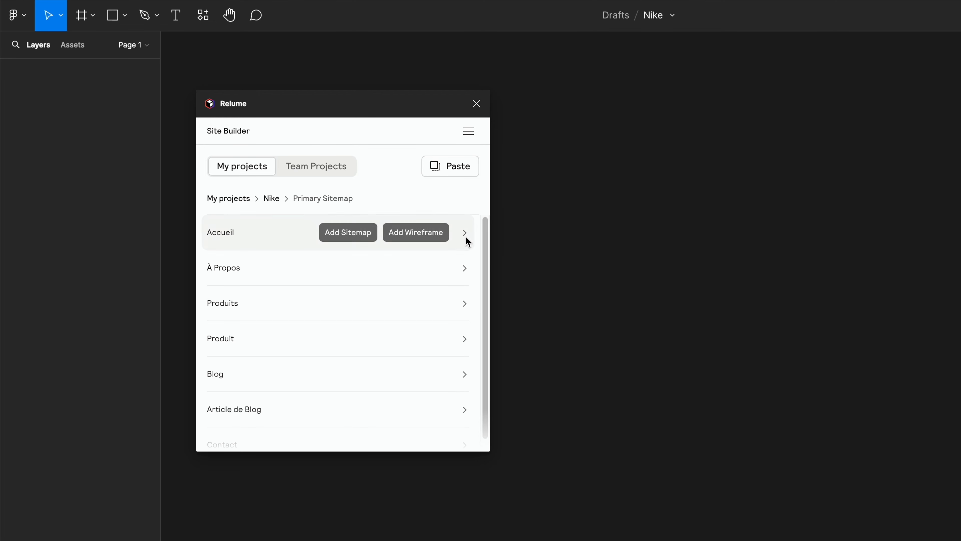
pyautogui.scroll(-1, 436, 273)
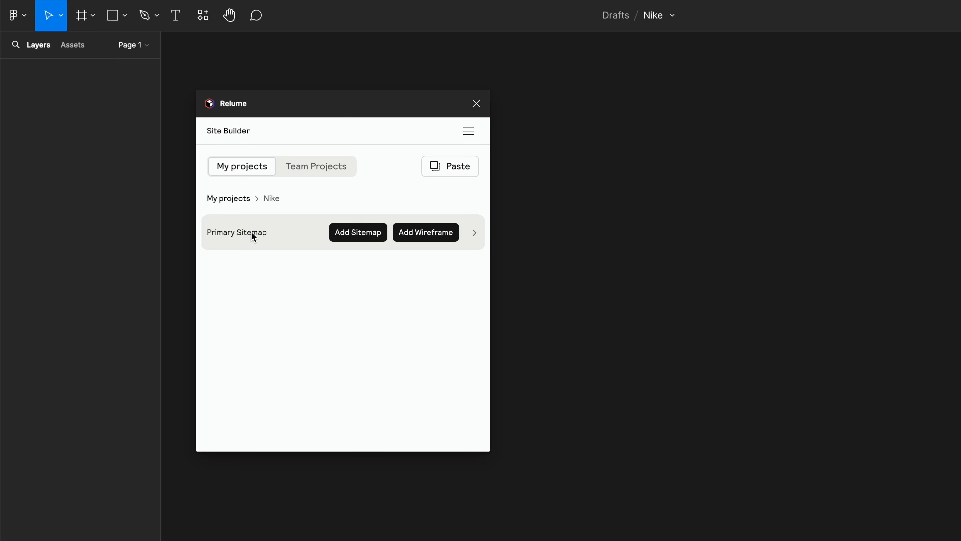
pyautogui.click(360, 232)
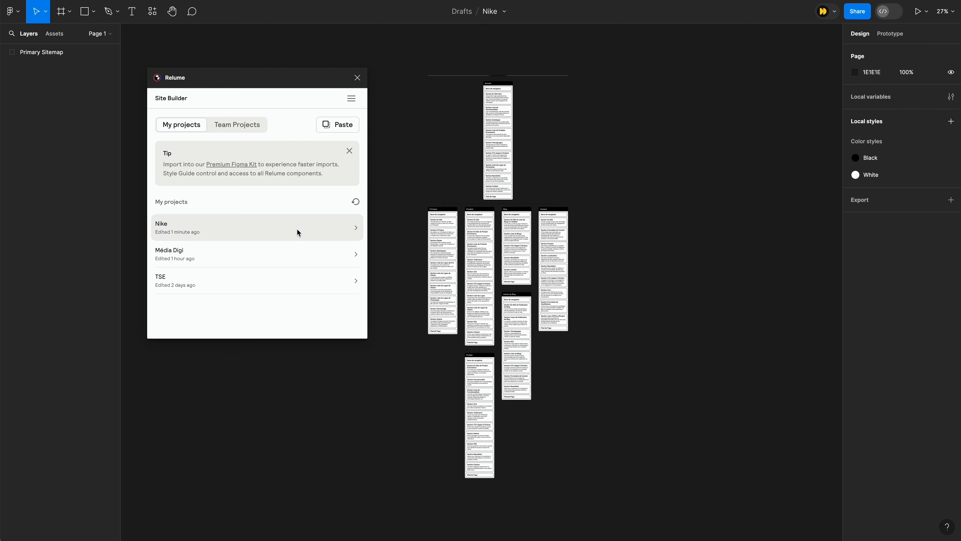
pyautogui.click(297, 228)
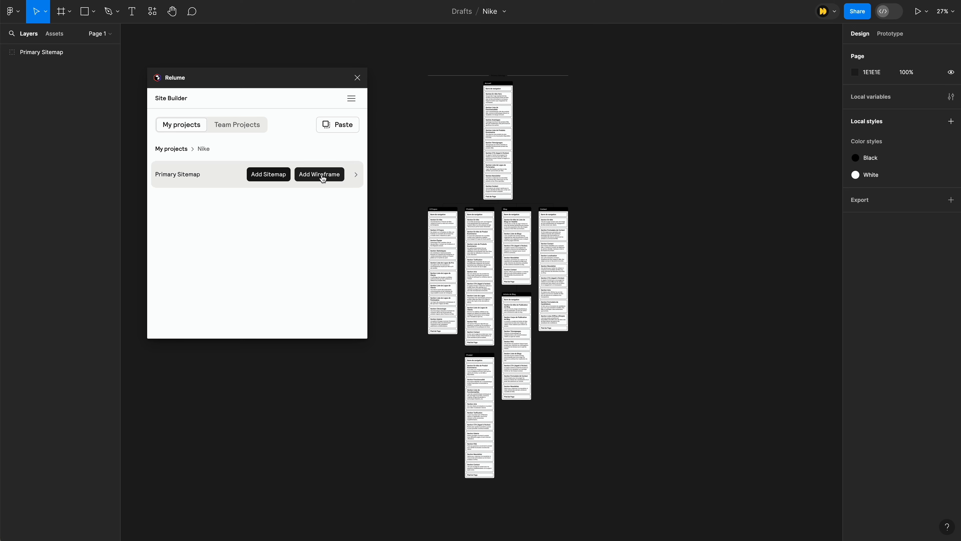
pyautogui.click(320, 175)
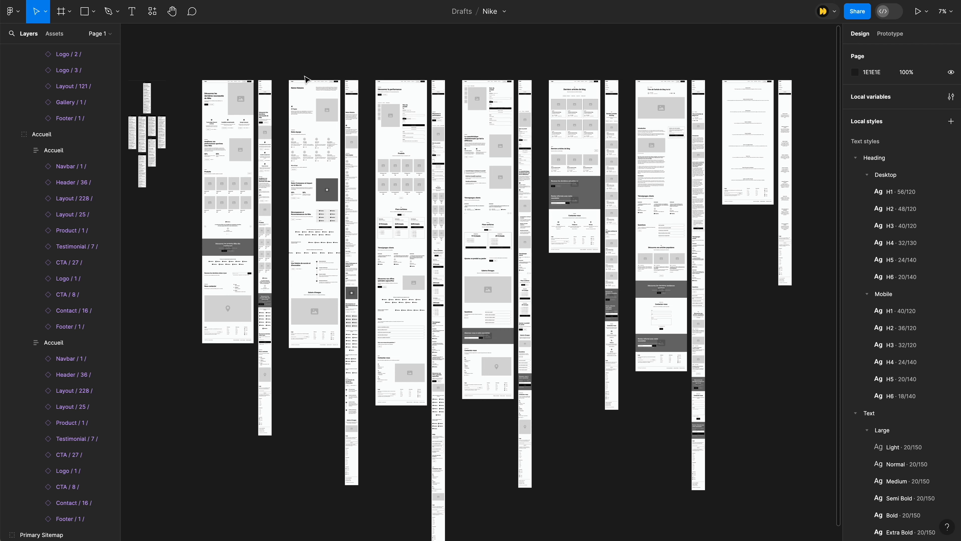
# - Examine the imported Accueil page's frame and sections, and the file's local text, color and effect styles
pyautogui.scroll(5, 204, 100)
pyautogui.scroll(5, 204, 100)
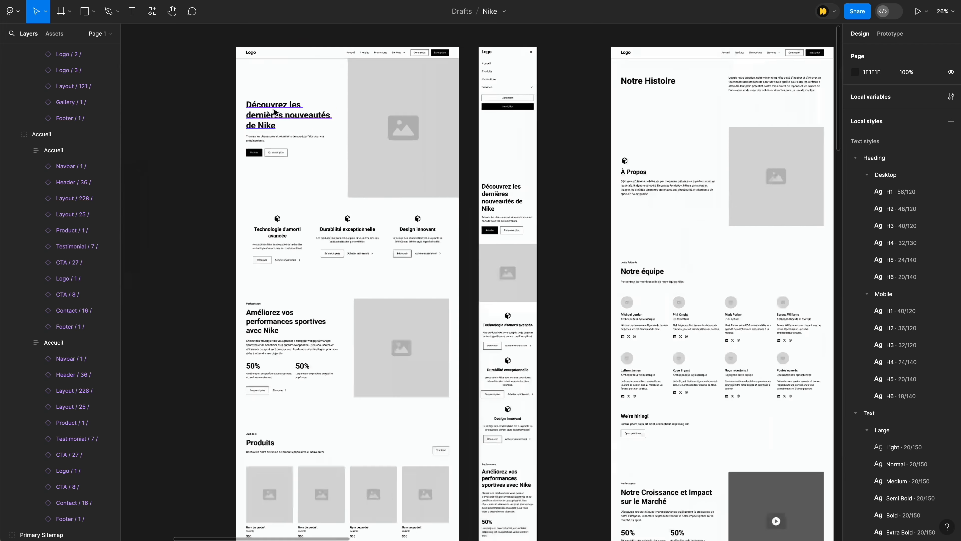
pyautogui.click(296, 129)
pyautogui.doubleClick(297, 129)
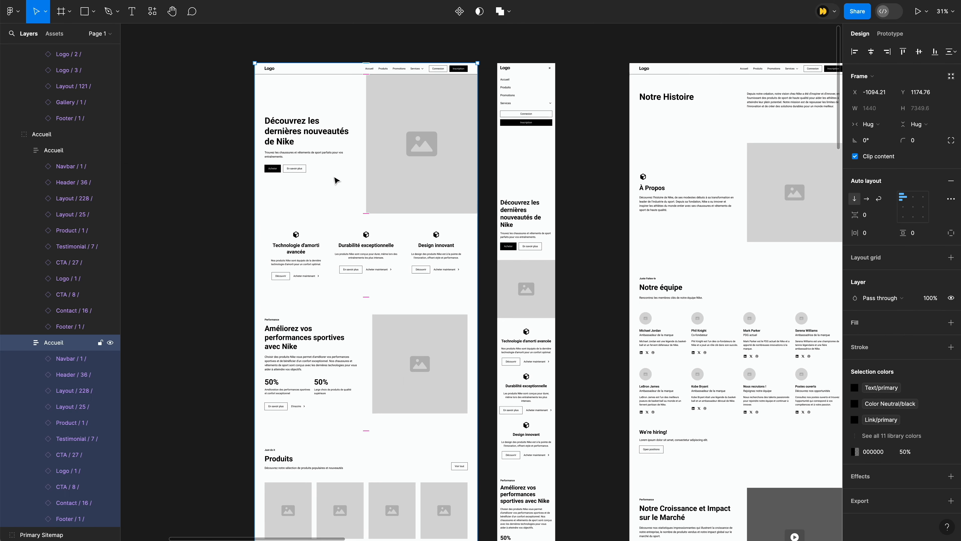
pyautogui.click(521, 173)
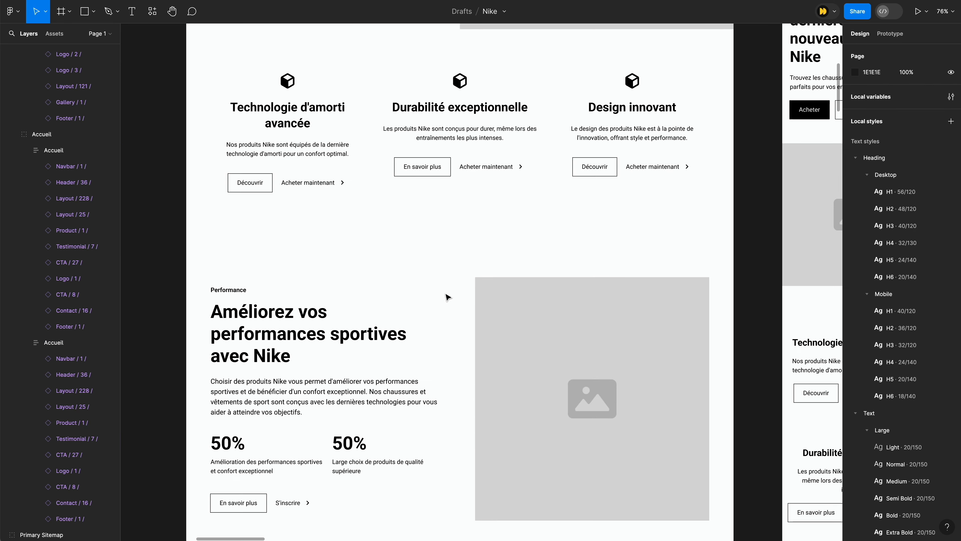
pyautogui.scroll(-3, 446, 294)
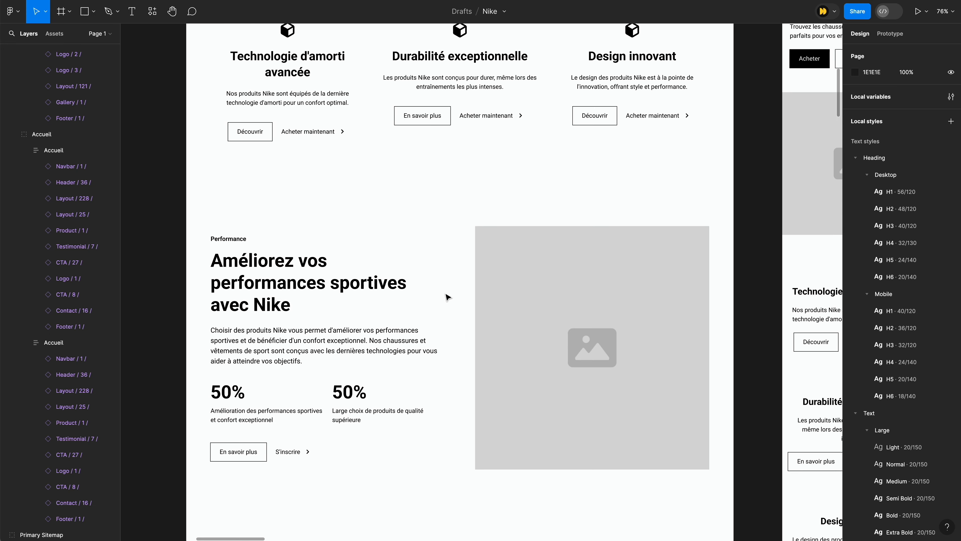
pyautogui.scroll(-3, 446, 296)
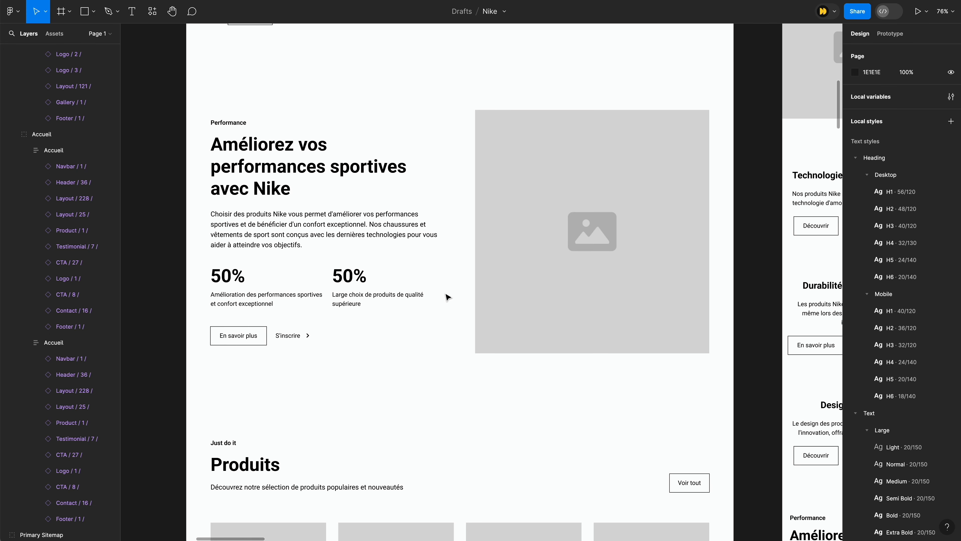
pyautogui.scroll(-5, 446, 297)
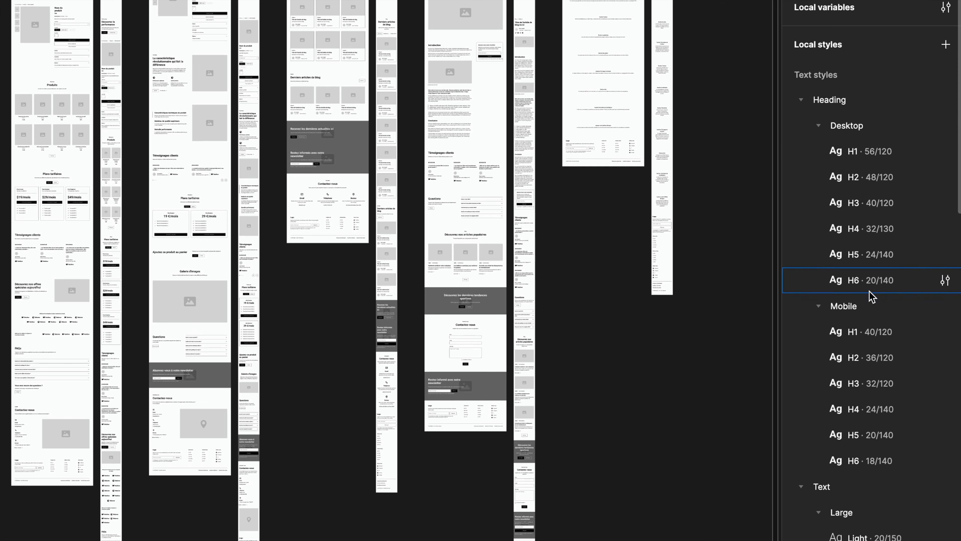
pyautogui.scroll(-1, 864, 450)
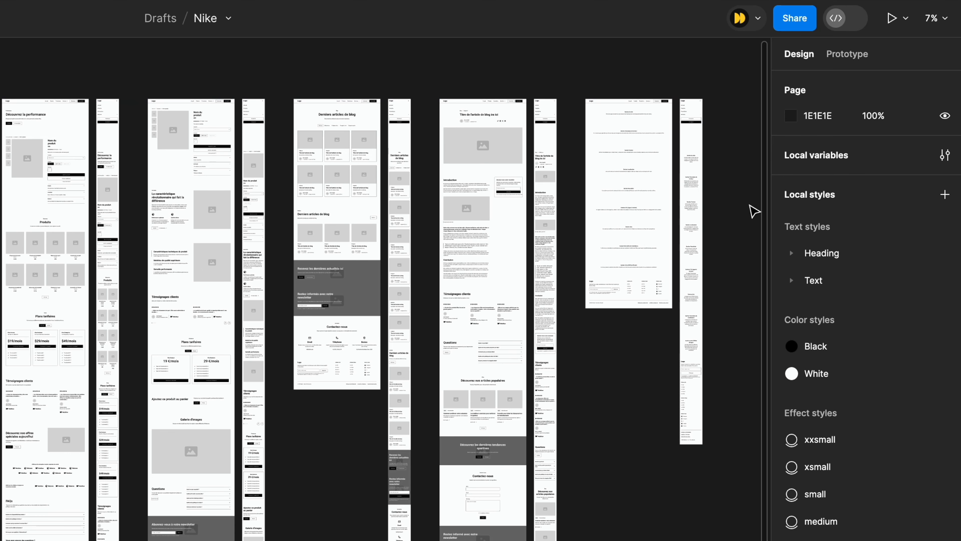
# - Examine the file's local variables: the Primitive collection's brand, neutral and system colors, and the Semantic collection's border, background and text groups
pyautogui.click(842, 161)
pyautogui.click(284, 132)
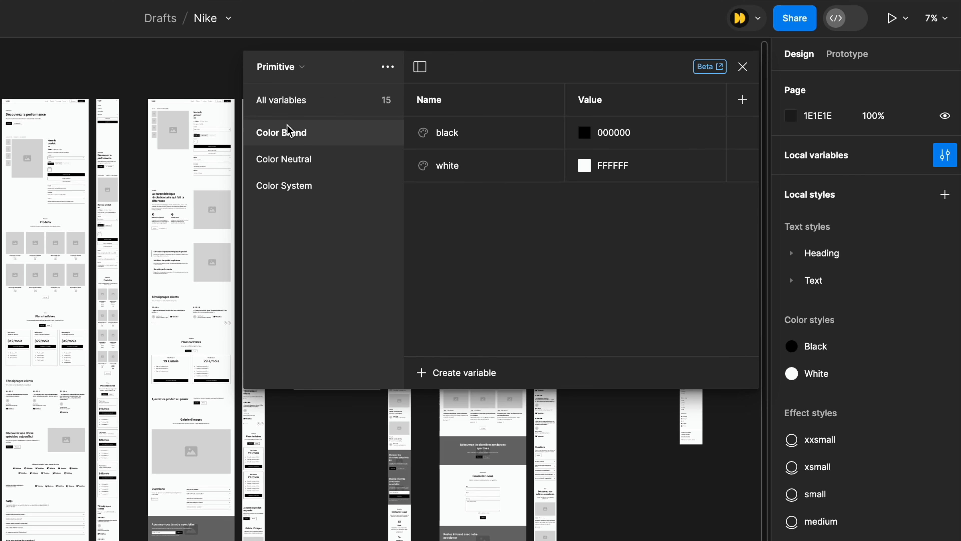
pyautogui.click(316, 160)
pyautogui.click(348, 187)
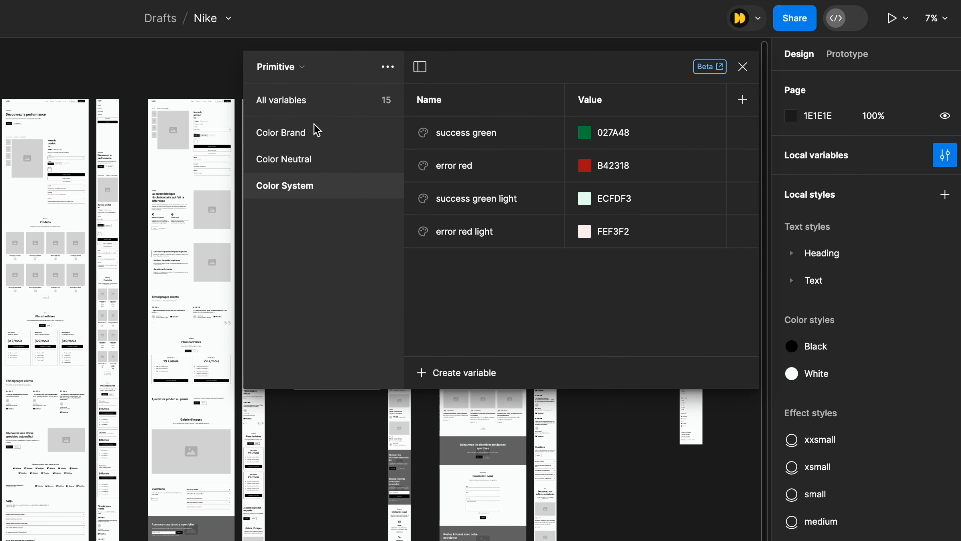
pyautogui.click(303, 79)
pyautogui.click(317, 88)
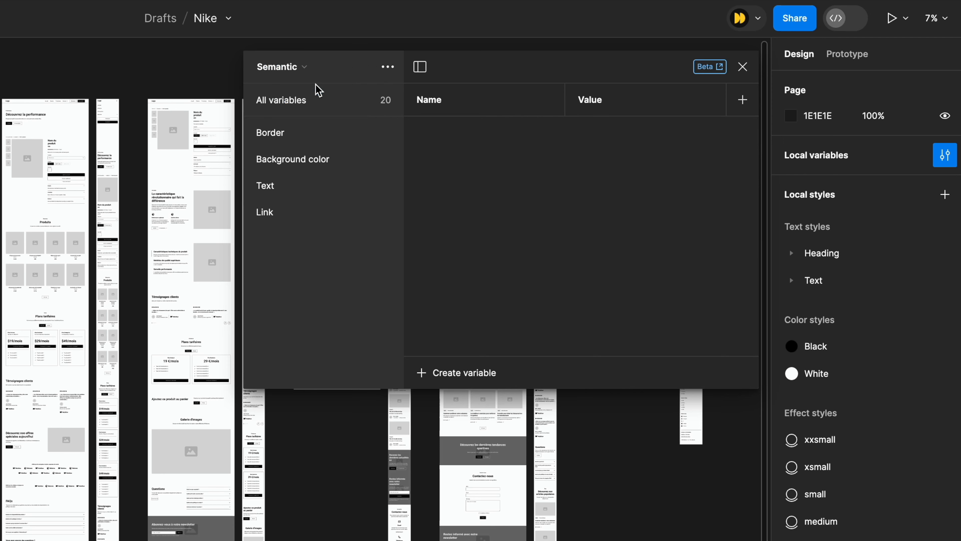
pyautogui.click(317, 142)
pyautogui.click(326, 159)
pyautogui.click(288, 187)
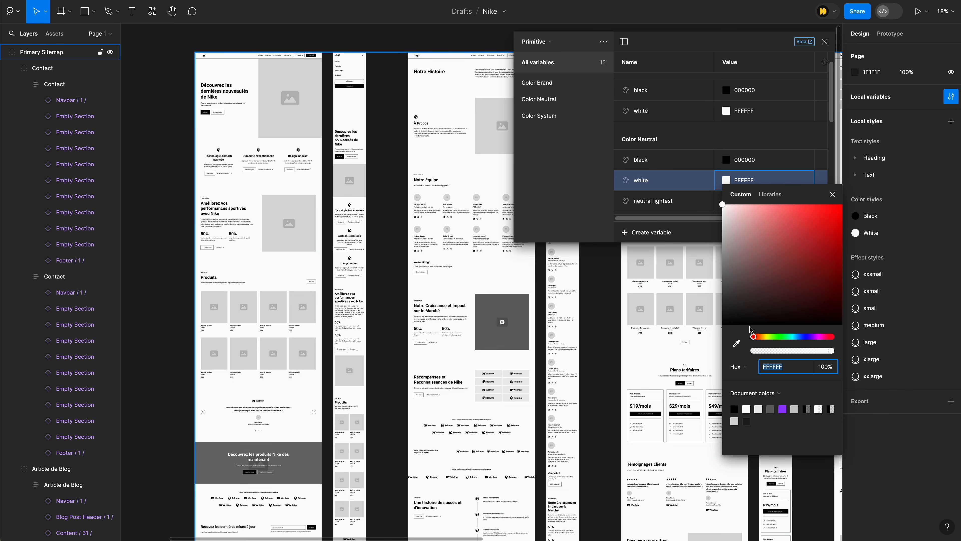
# - Try a light green tint as the value of the Color Neutral white variable in the Primitive collection
pyautogui.moveTo(765, 337); pyautogui.dragTo(774, 337)
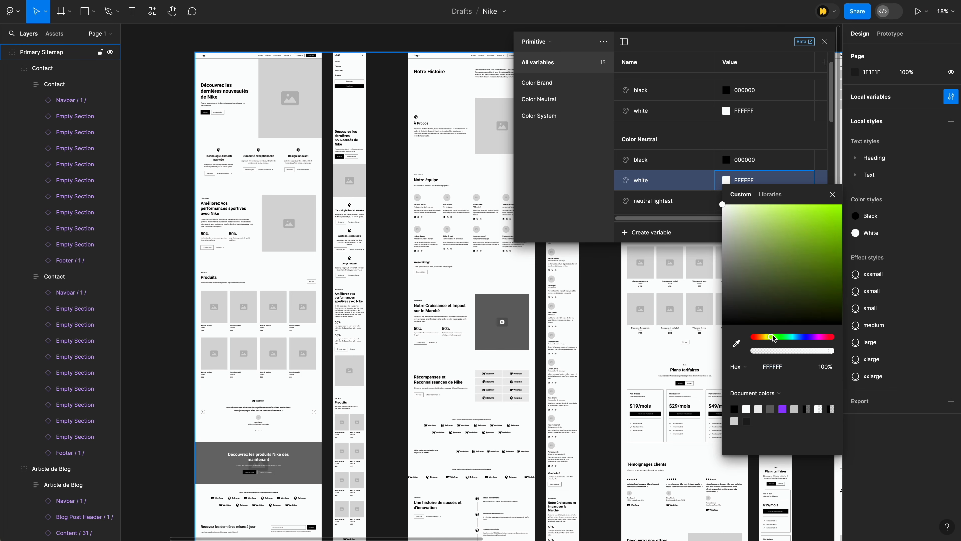
pyautogui.moveTo(743, 209); pyautogui.dragTo(757, 206)
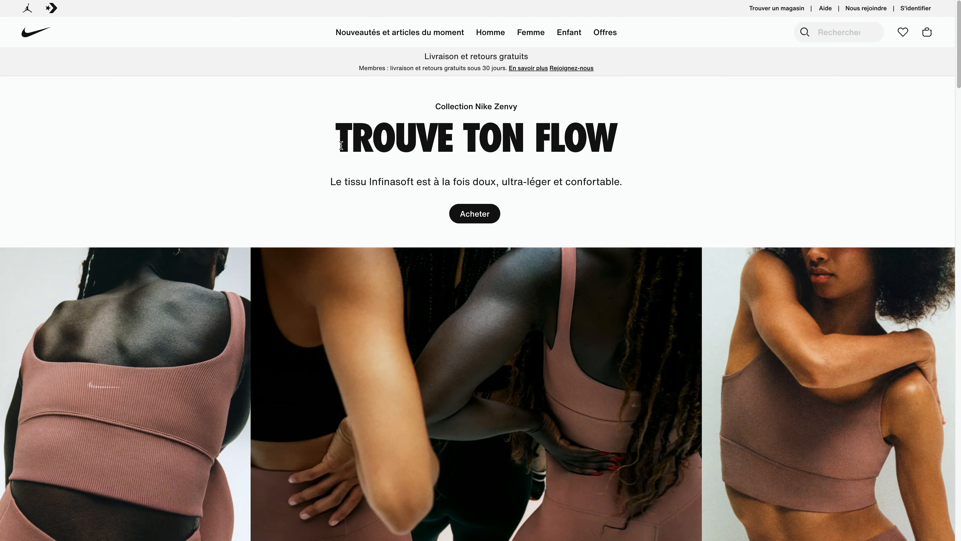
# - Check the hero heading on Nike's homepage, switch to Relume and replace the Accueil hero section's component with Header 26
pyautogui.moveTo(341, 145); pyautogui.dragTo(564, 144)
pyautogui.click(432, 184)
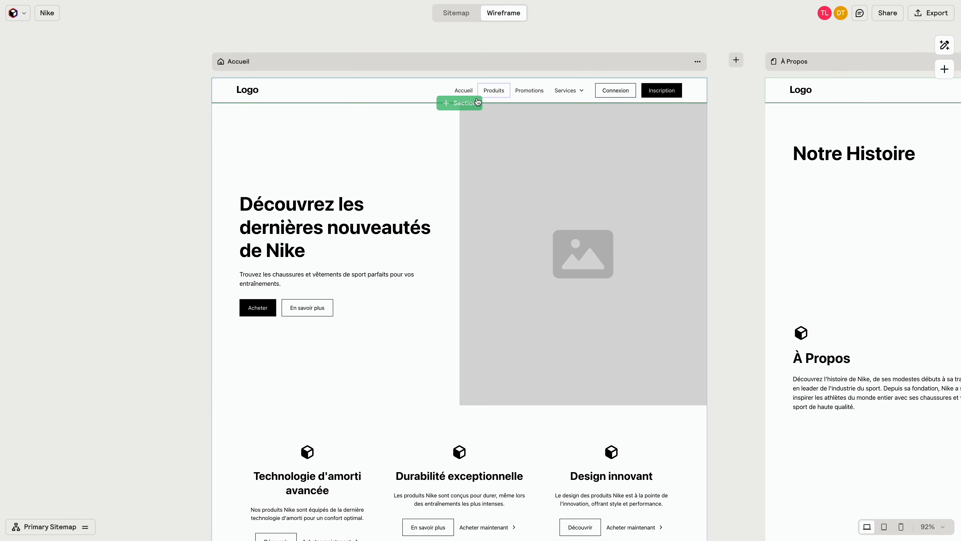
pyautogui.click(415, 148)
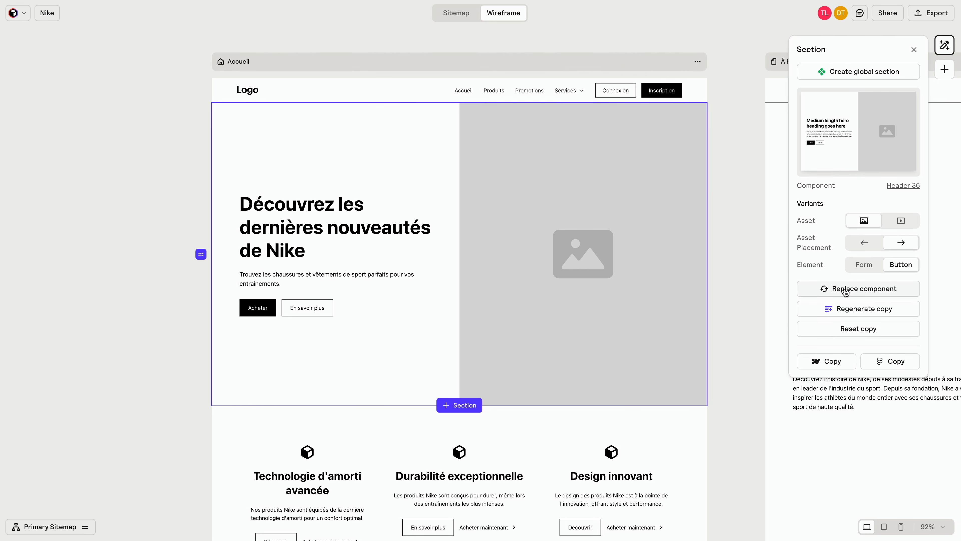
pyautogui.click(873, 294)
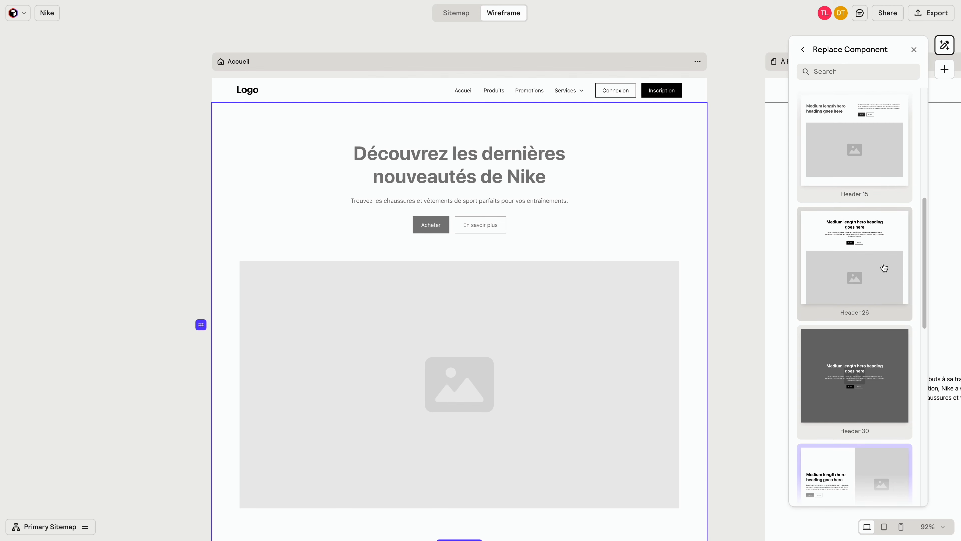
pyautogui.click(864, 303)
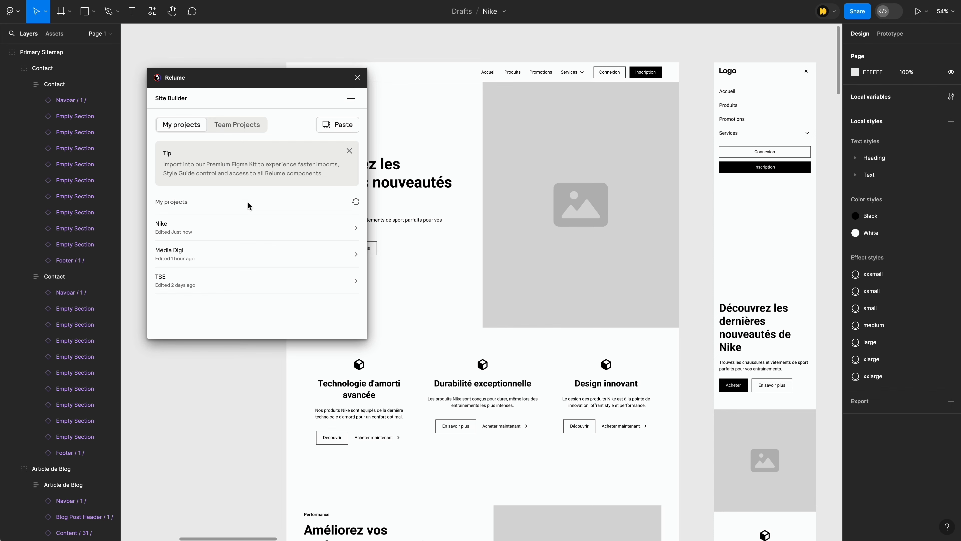
# - Switch to Figma and add the wireframe of Accueil's "Section En-tête Hero" from the Nike project with the Relume plugin
pyautogui.click(345, 224)
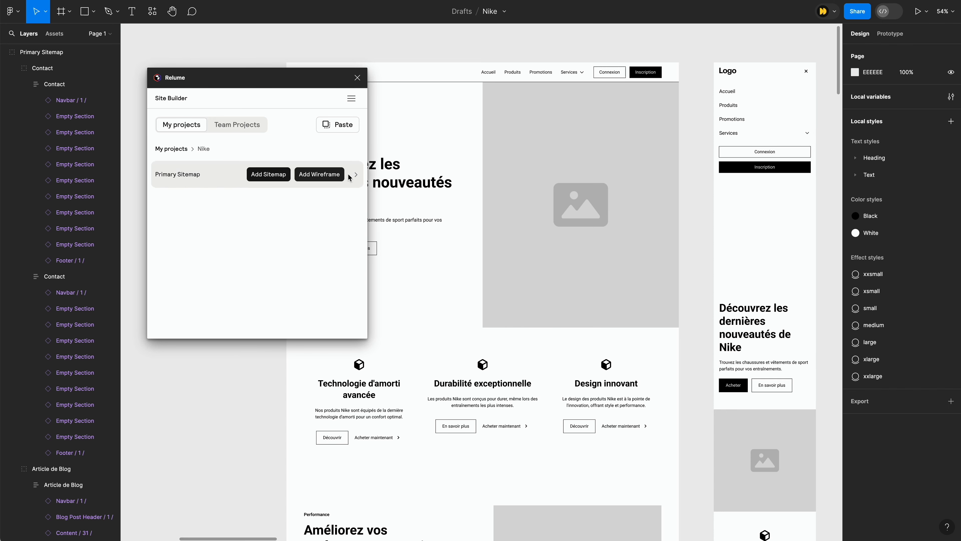
pyautogui.click(352, 177)
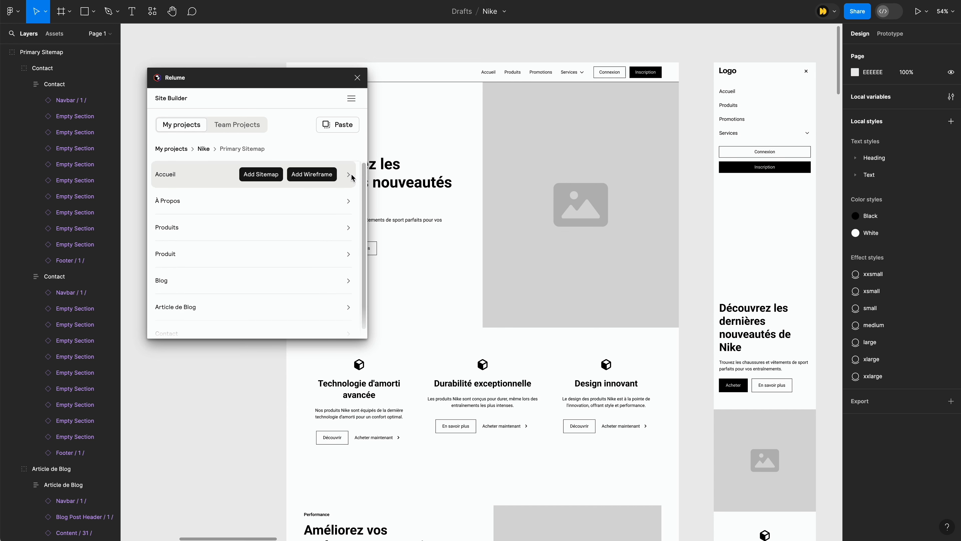
pyautogui.click(347, 177)
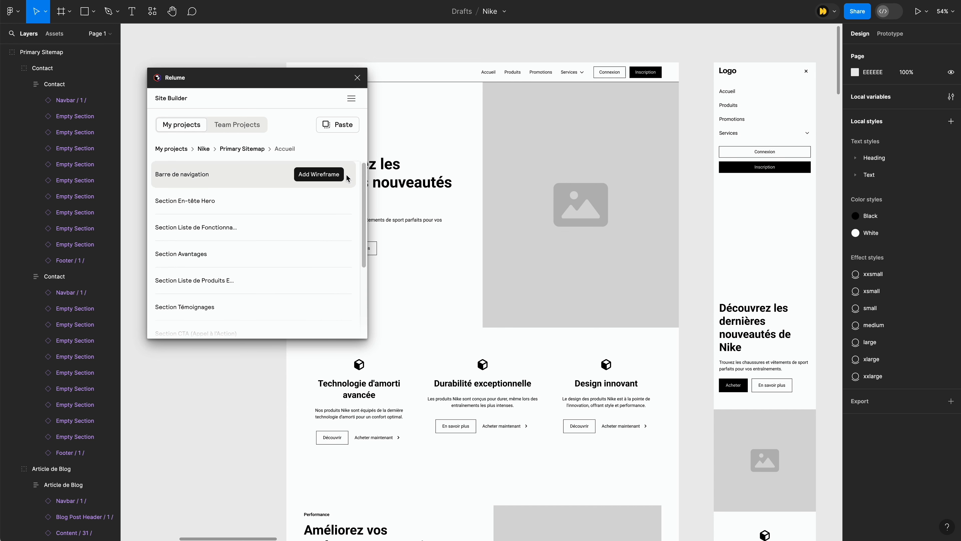
pyautogui.click(336, 176)
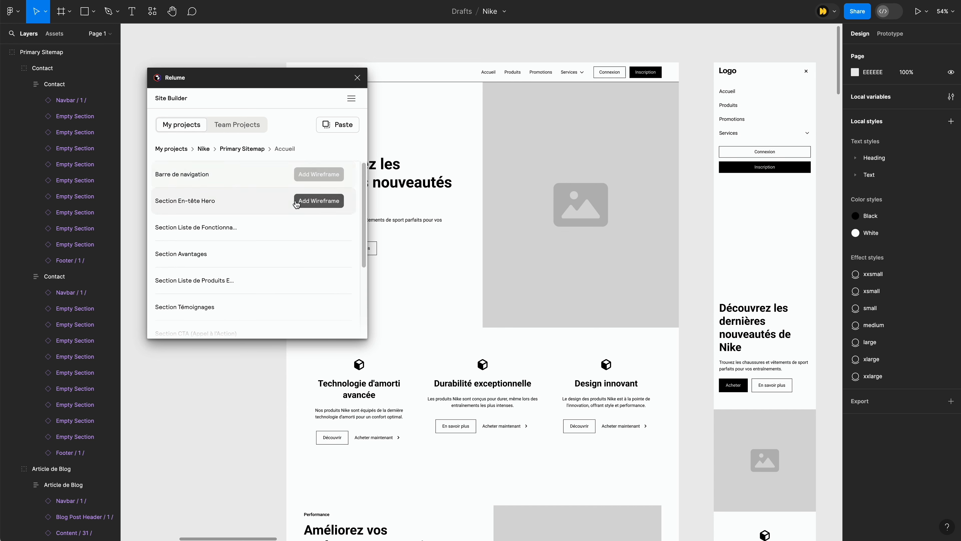
pyautogui.click(313, 202)
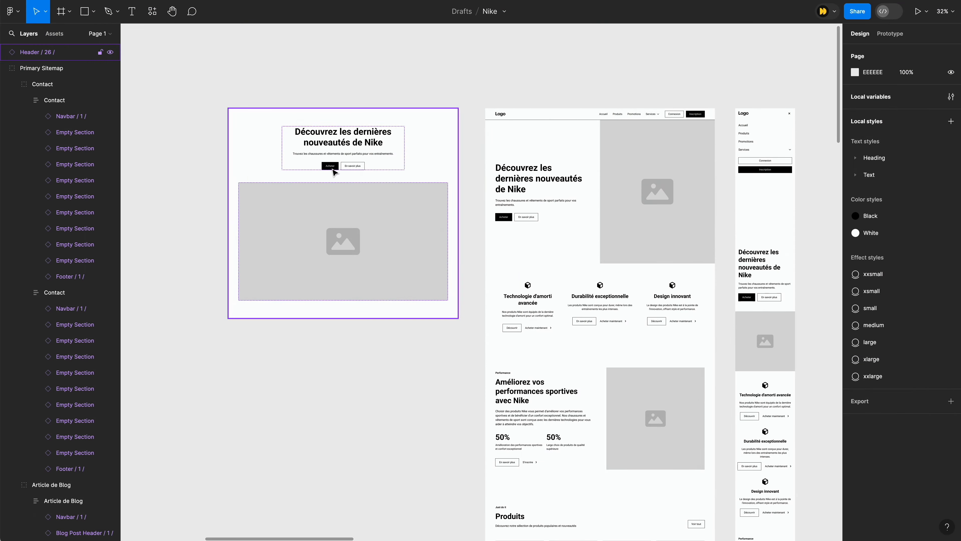
# - Move the imported Header 26 into the desktop Accueil page below the Header 36 hero and delete Header 36
pyautogui.click(325, 170)
pyautogui.moveTo(319, 175); pyautogui.dragTo(542, 261)
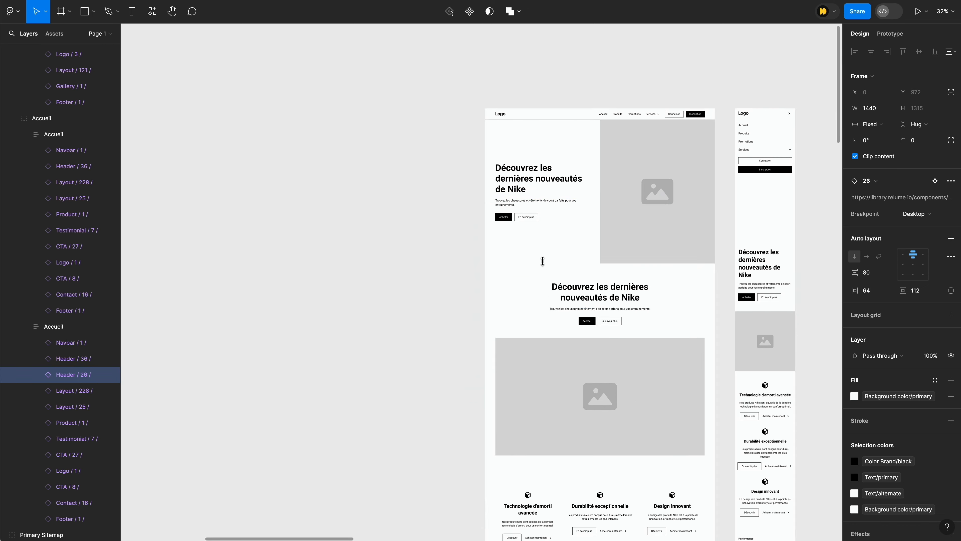
pyautogui.hscroll(5, 542, 261)
pyautogui.click(487, 198)
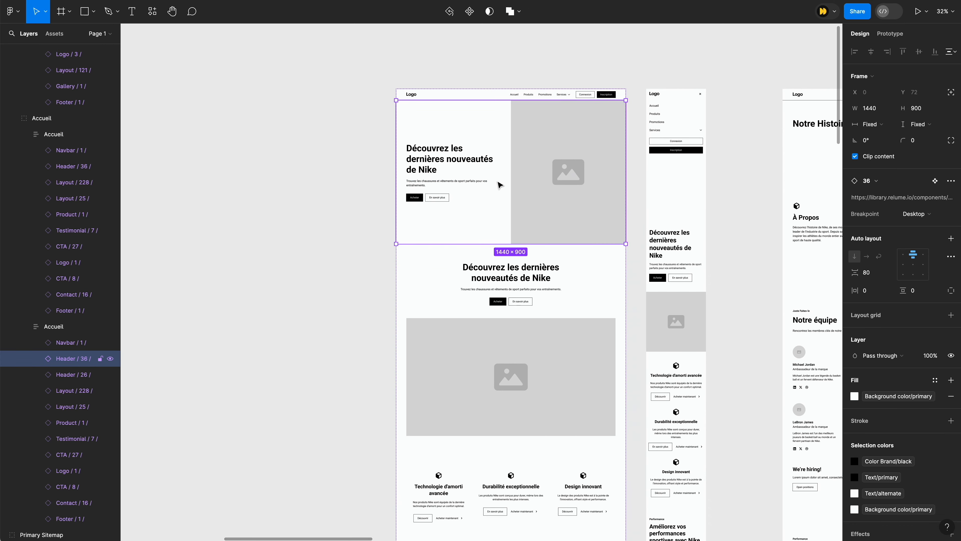
pyautogui.press('Delete')
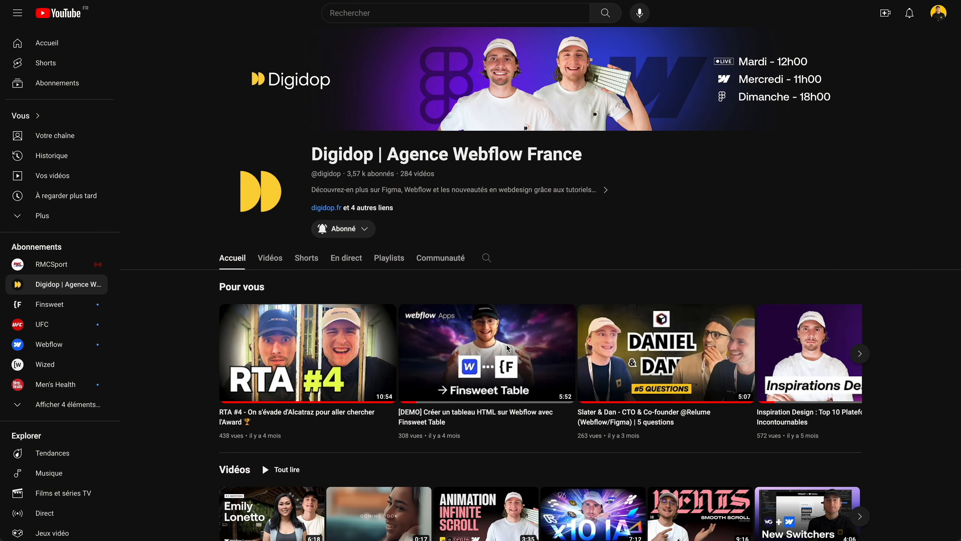
pyautogui.scroll(-8, 507, 345)
pyautogui.scroll(-10, 507, 345)
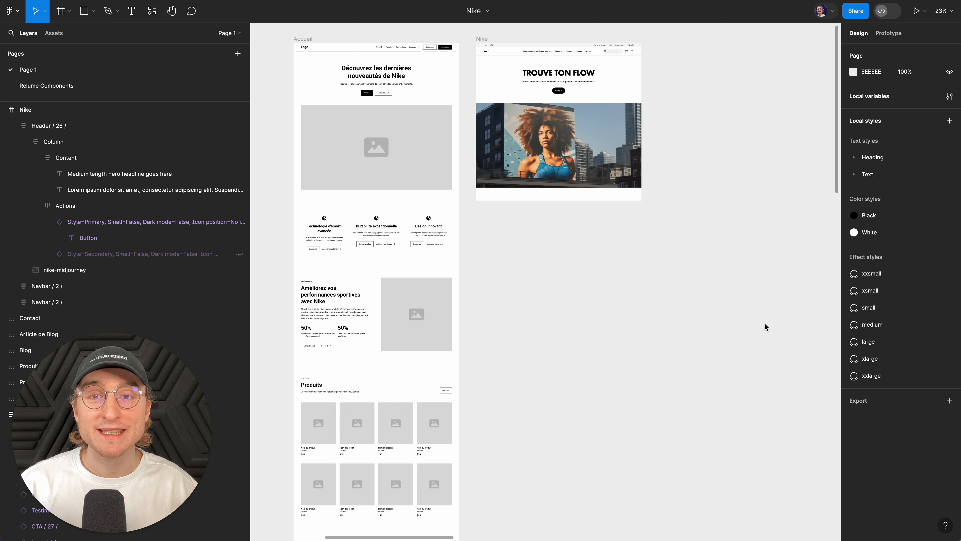
pyautogui.click(483, 149)
pyautogui.hotkey('shift', '2')
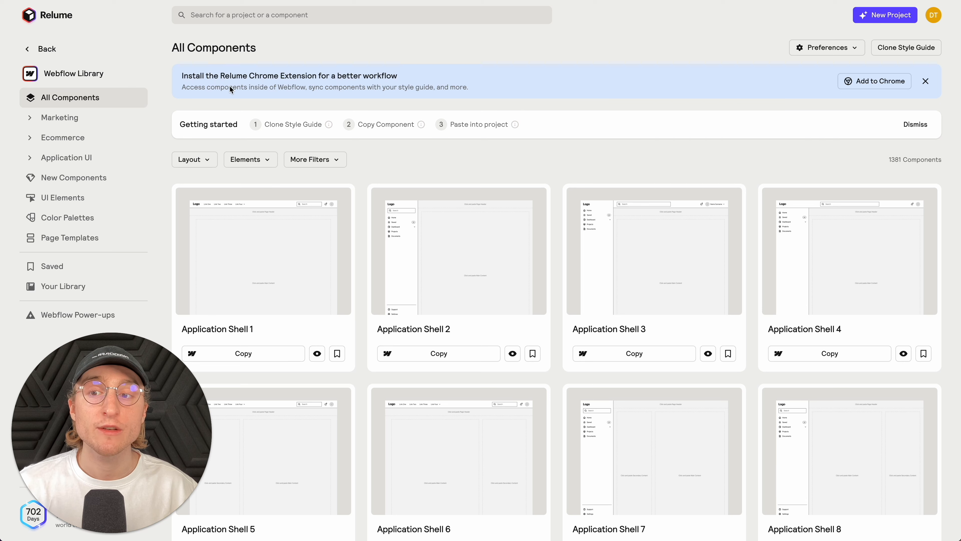
# - Open the Style Guide's Webflow listing from Relume's Webflow Library and visit its linked Client-First Webflow Style System page
pyautogui.moveTo(254, 126)
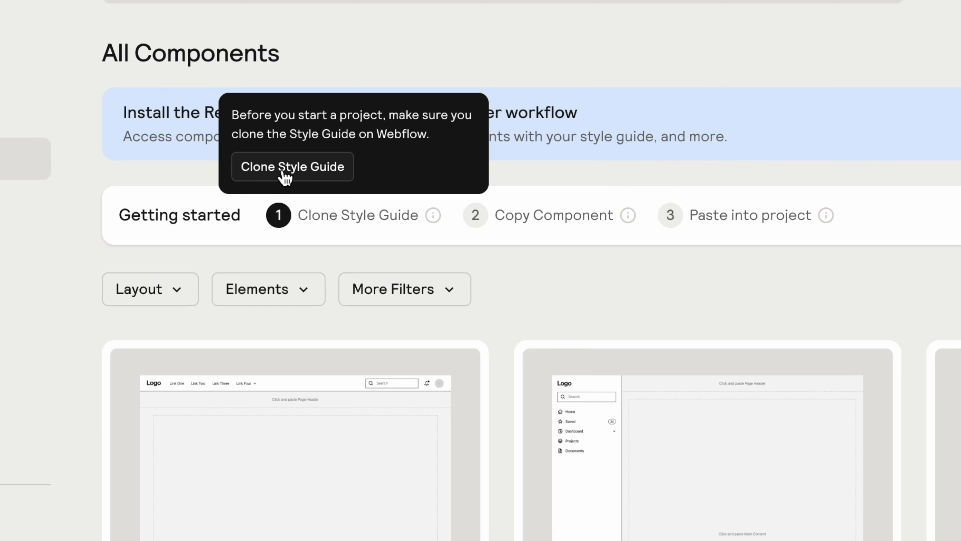
pyautogui.click(284, 173)
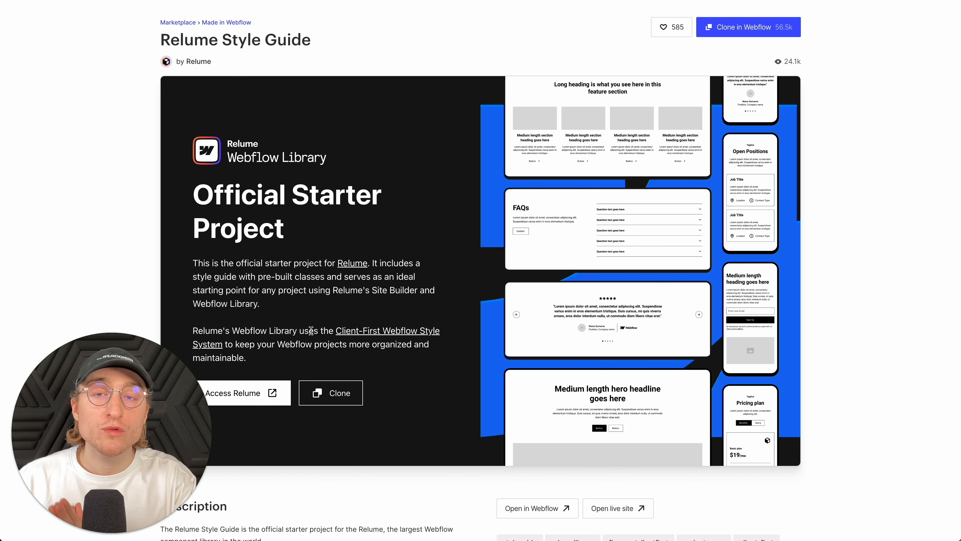
pyautogui.click(436, 332)
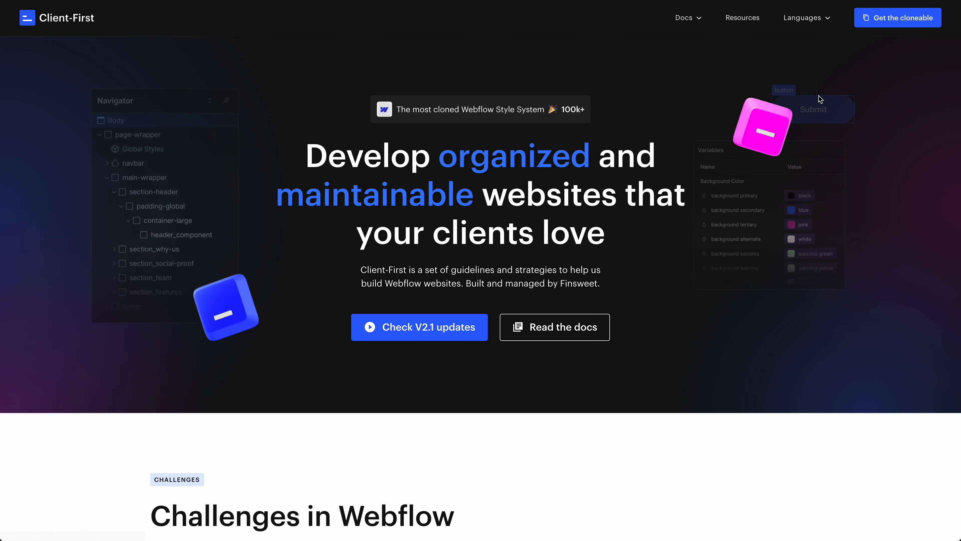
# - Start cloning the Relume Style Guide in Webflow and name the site "Demo Relume"
pyautogui.click(909, 25)
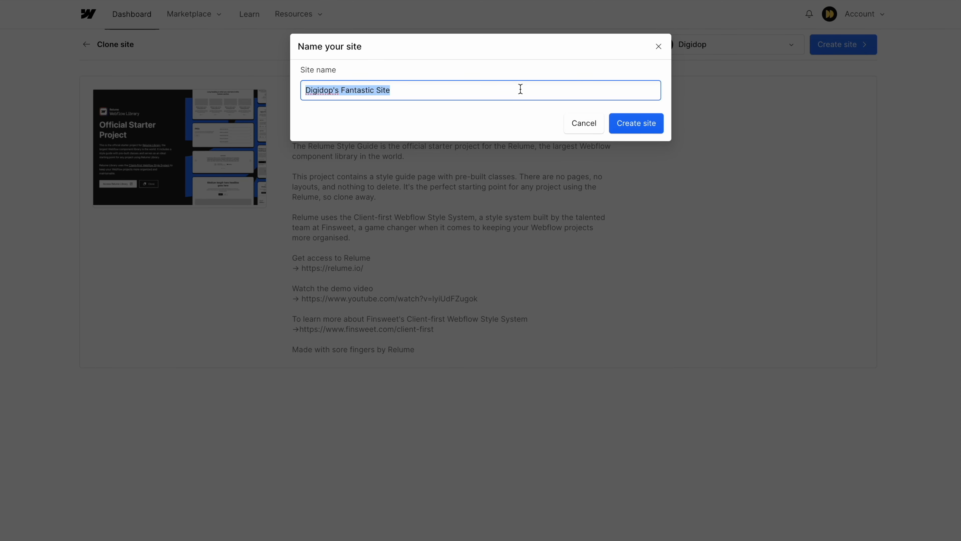
pyautogui.write('Demo Relume')
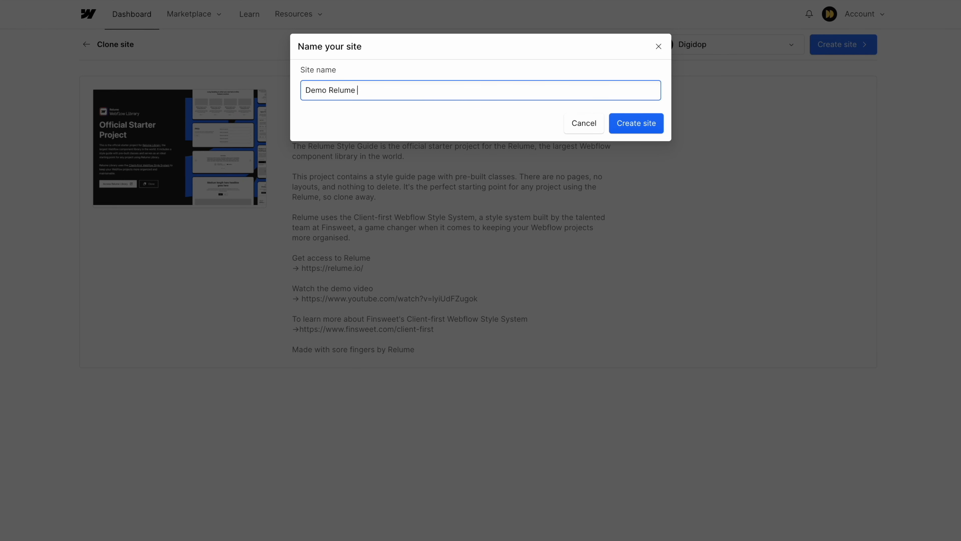